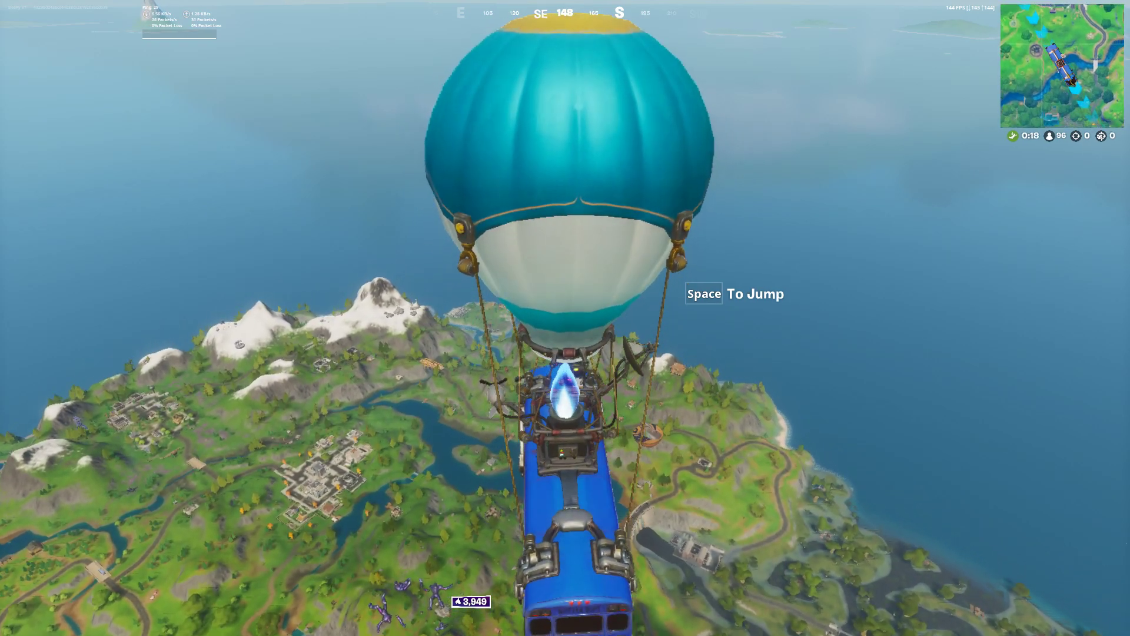
{"action": "key", "text": "m"}
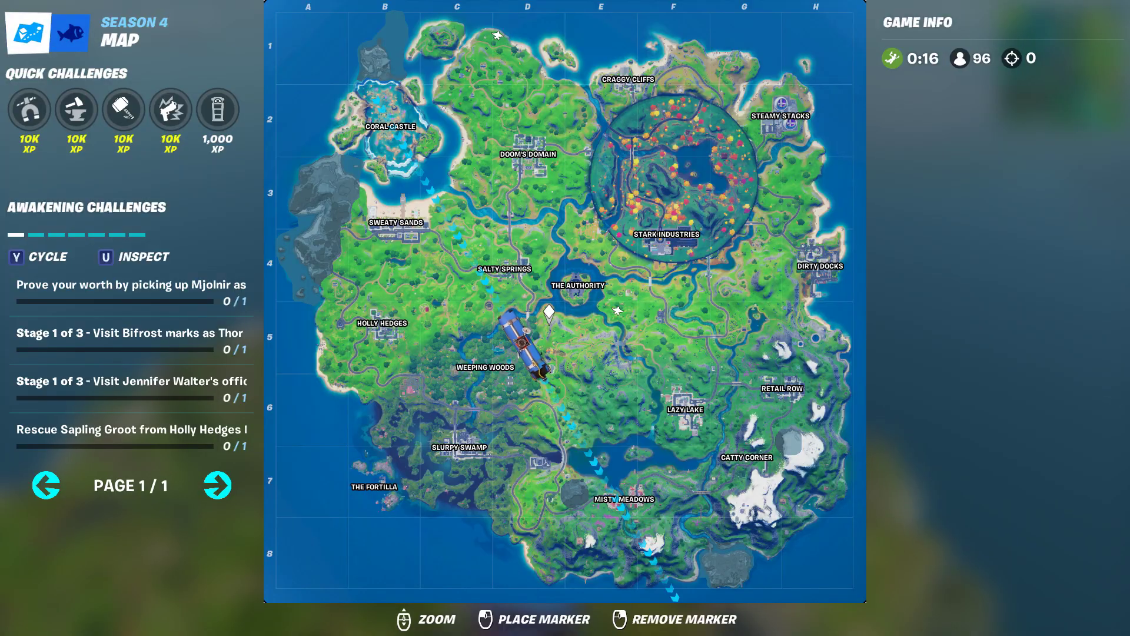
{"action": "key", "text": "m"}
{"action": "key", "text": "space"}
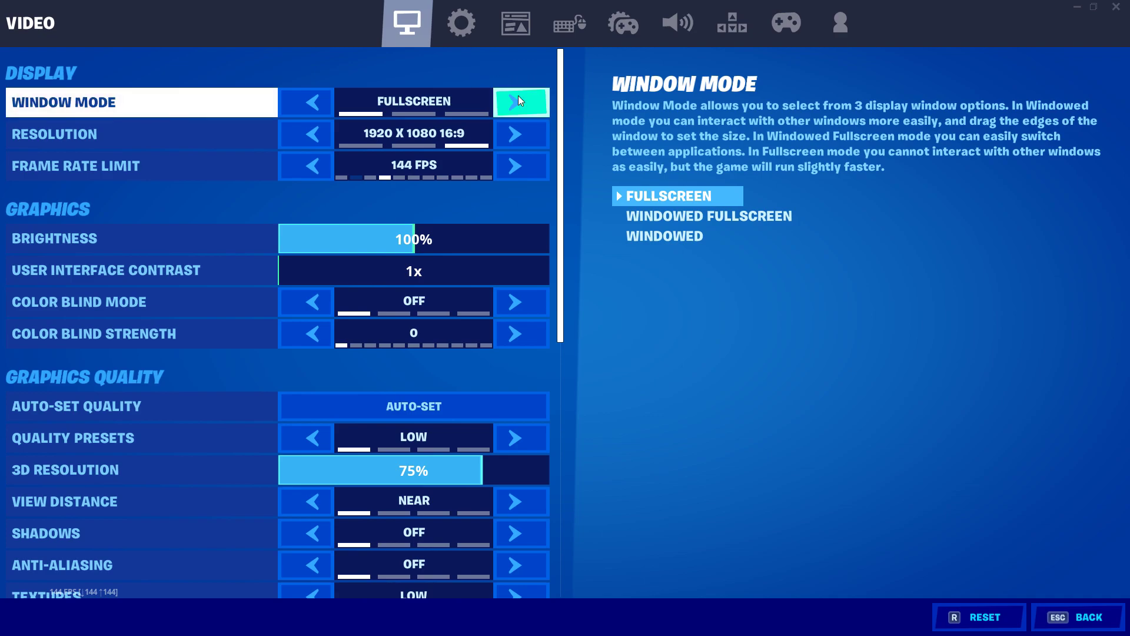
Cycle the window mode to Windowed and back to Fullscreen, and apply the display settings.
{"action": "left_click", "coordinate": [518, 99]}
{"action": "left_click", "coordinate": [518, 96]}
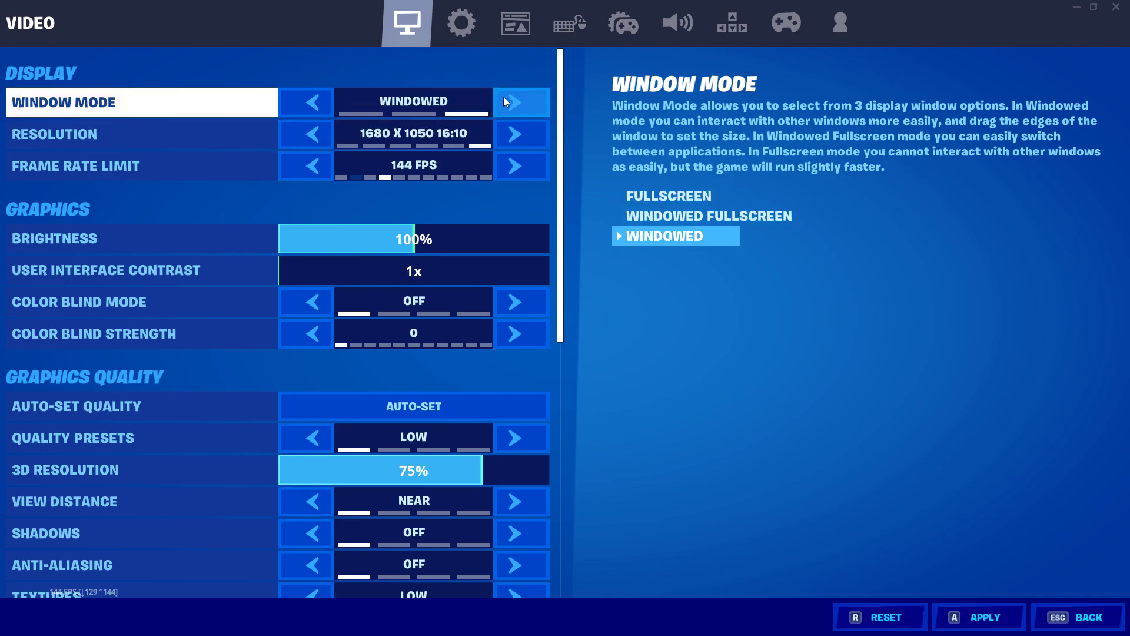
{"action": "left_click", "coordinate": [311, 106]}
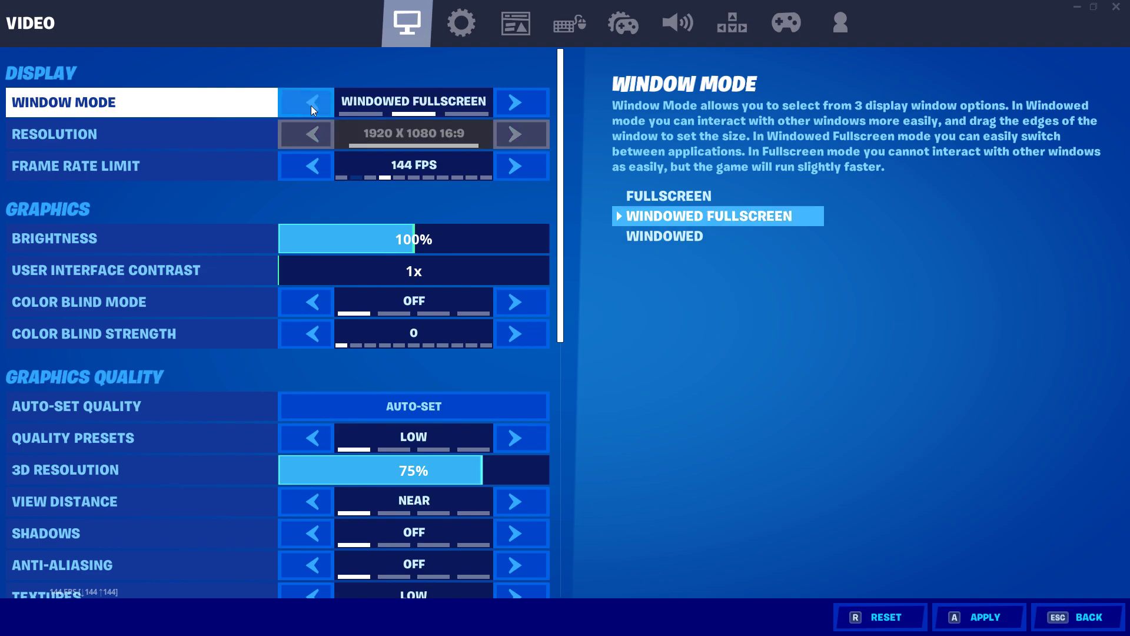
{"action": "left_click", "coordinate": [311, 106]}
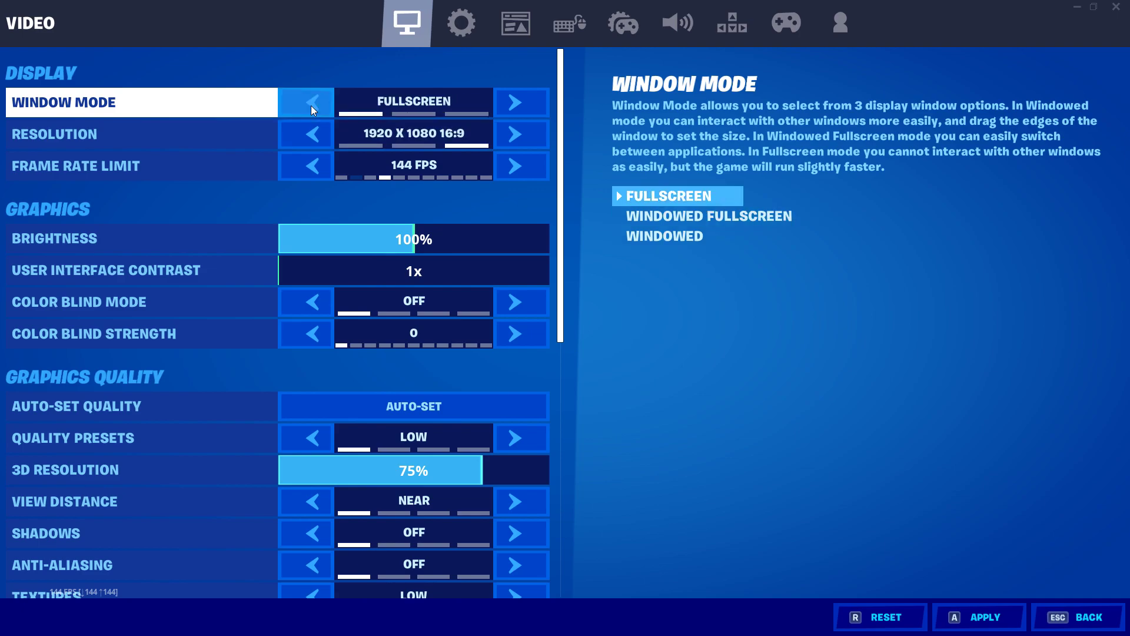
{"action": "left_click", "coordinate": [984, 618]}
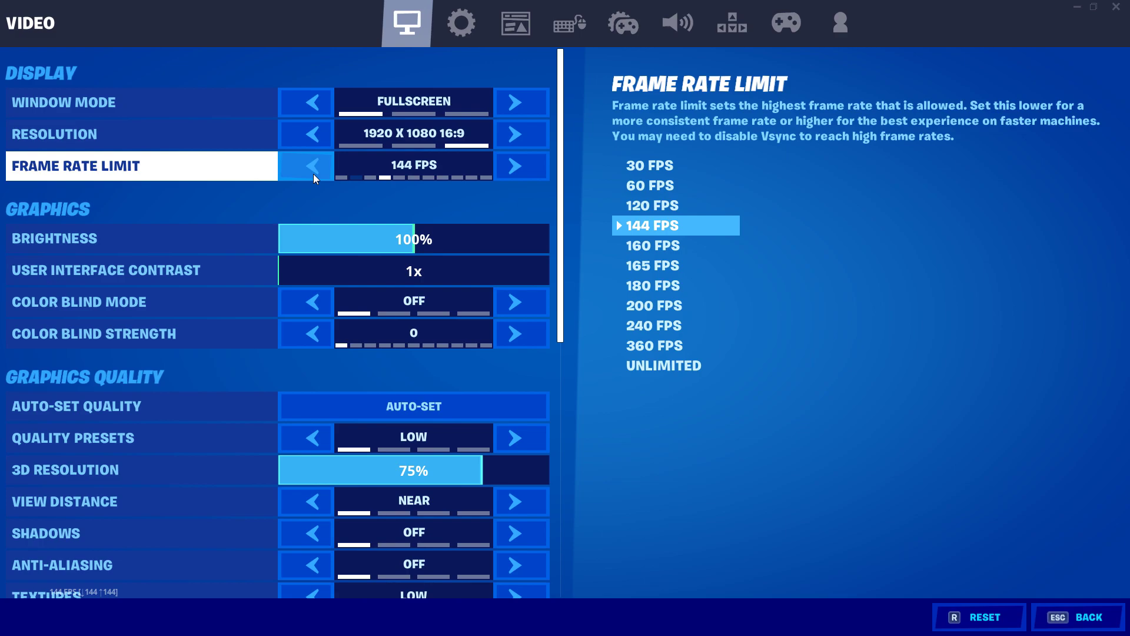
Try raising the 3D resolution to its maximum in the graphics quality settings.
{"action": "scroll", "coordinate": [235, 303], "scroll_direction": "down", "scroll_amount": 3}
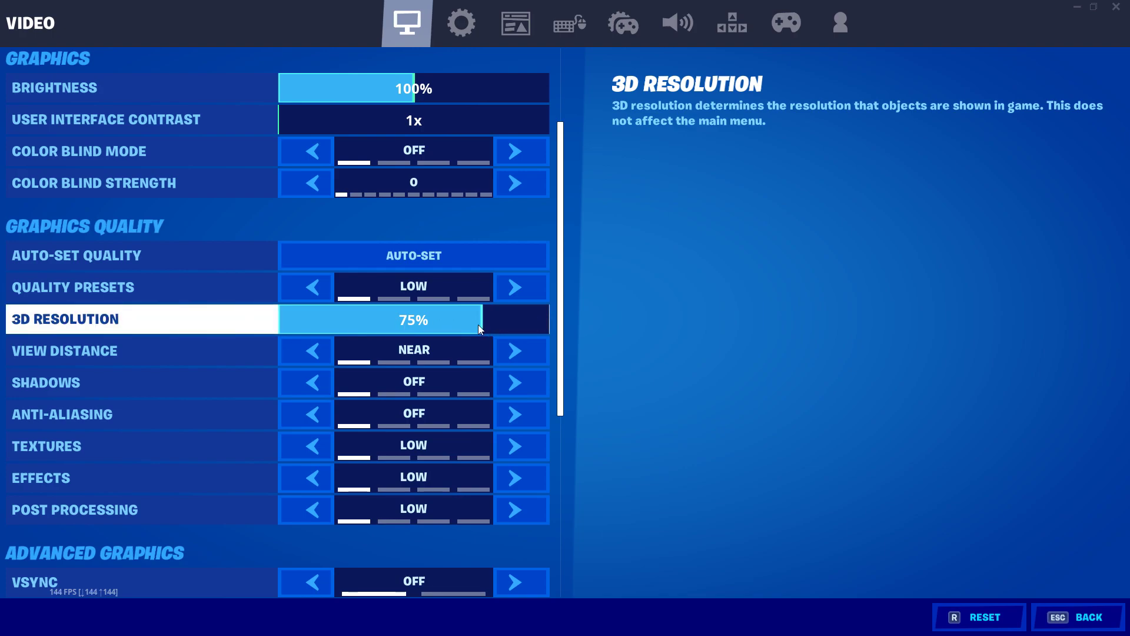
{"action": "left_click_drag", "start_coordinate": [479, 324], "coordinate": [550, 326]}
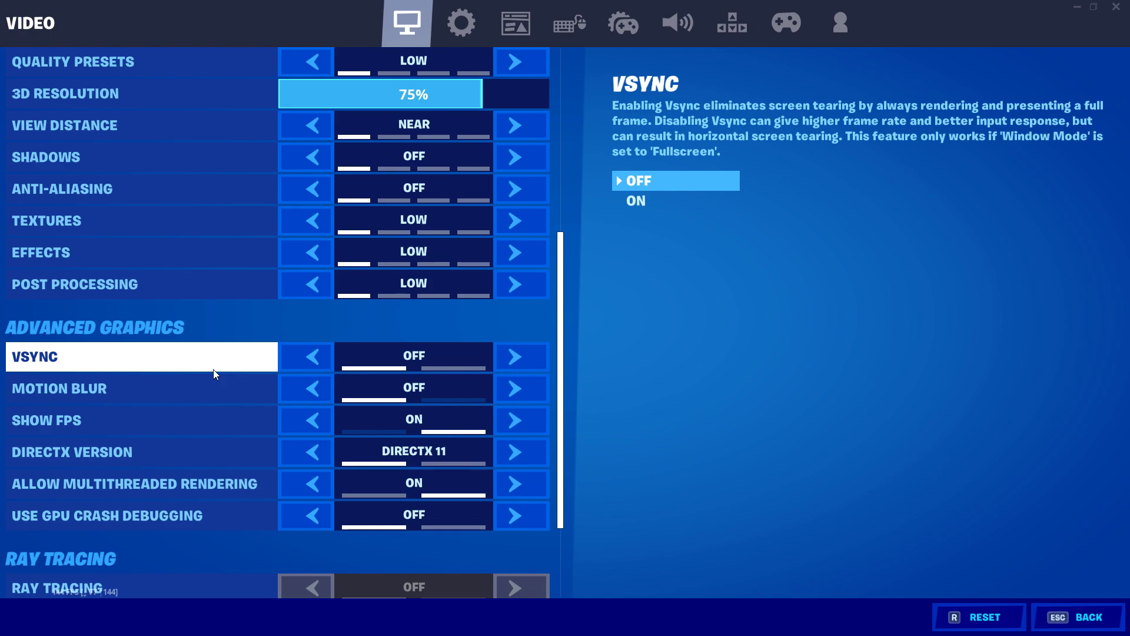
Review the Fortnite game settings, including the region, movement, combat and building options.
{"action": "left_click", "coordinate": [461, 22]}
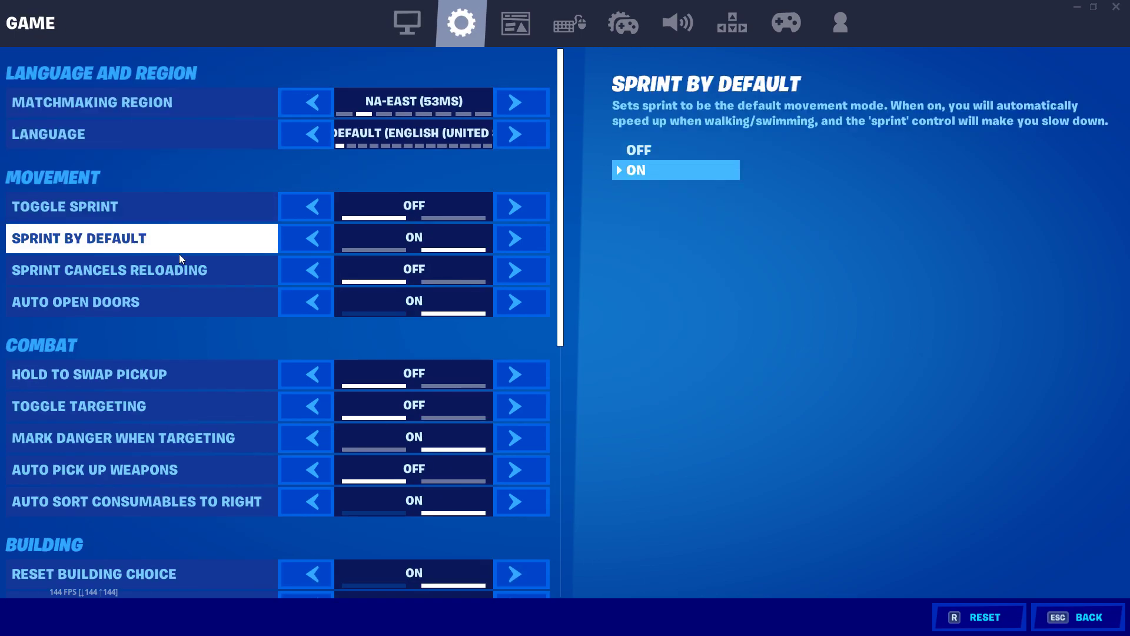
{"action": "scroll", "coordinate": [177, 265], "scroll_direction": "down", "scroll_amount": 10}
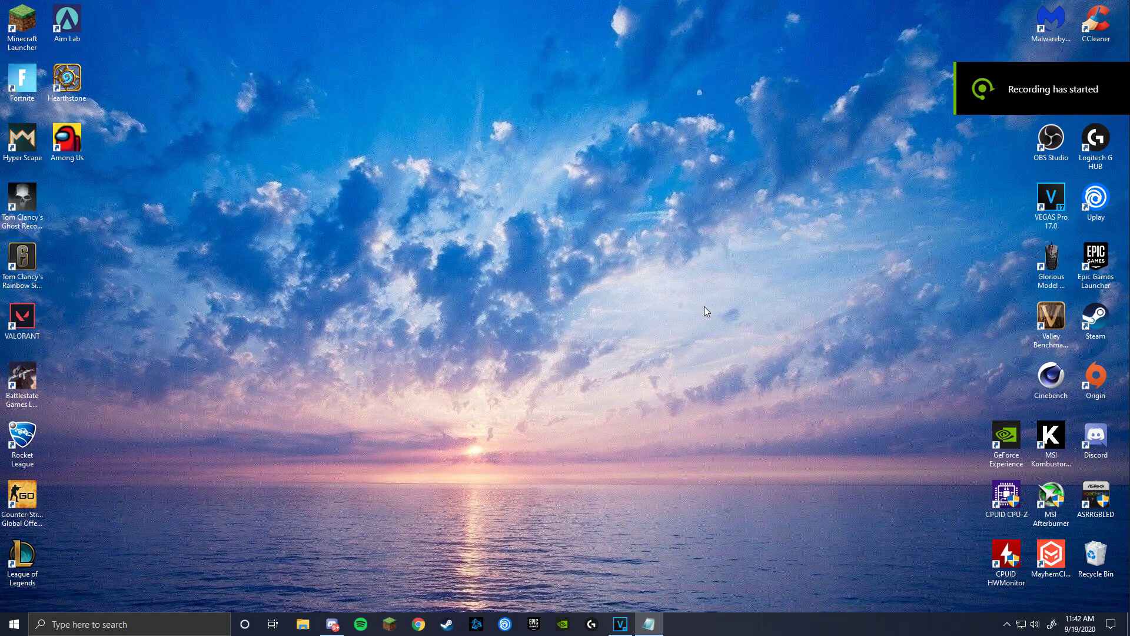
Switch to NVIDIA Control Panel and examine the image settings preview and the global advanced 3D settings.
{"action": "right_click", "coordinate": [648, 286]}
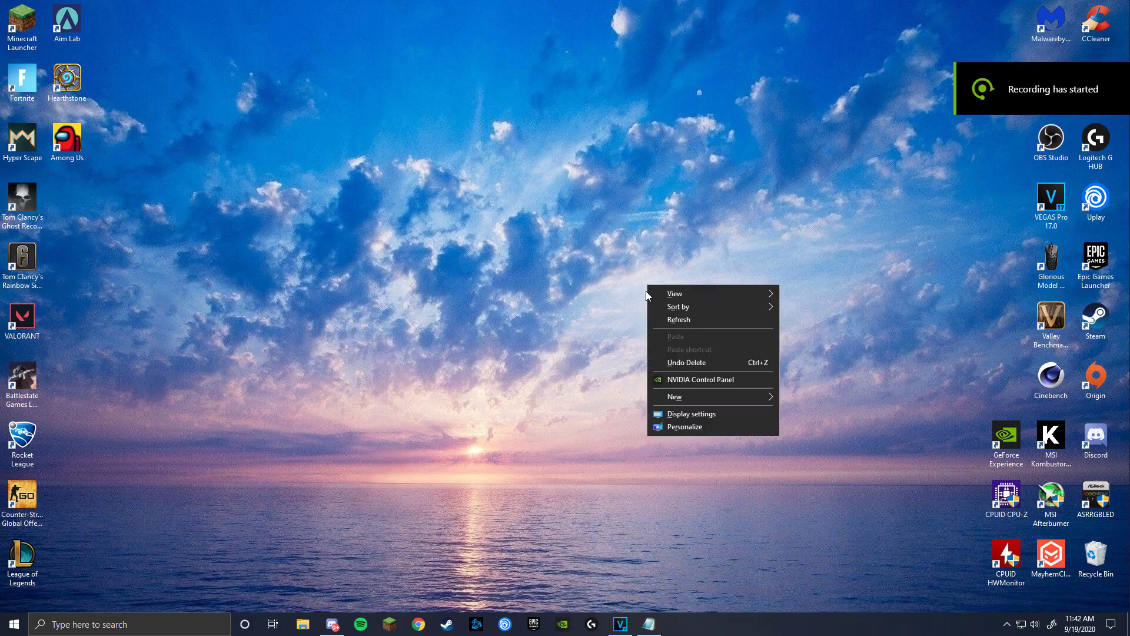
{"action": "left_click", "coordinate": [728, 381]}
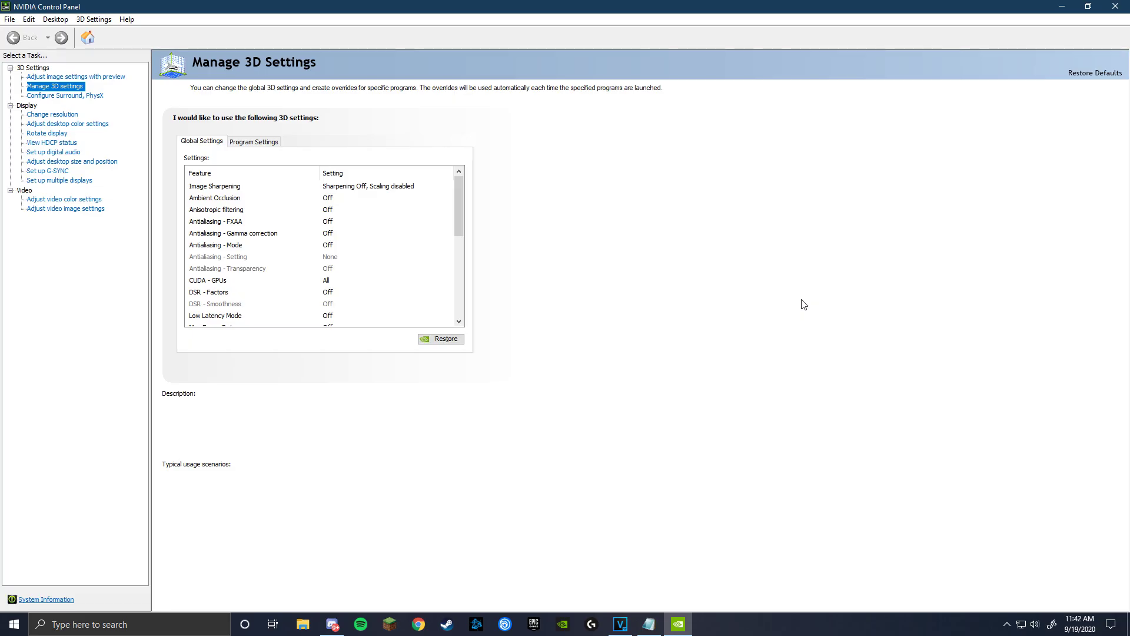
{"action": "left_click", "coordinate": [65, 77]}
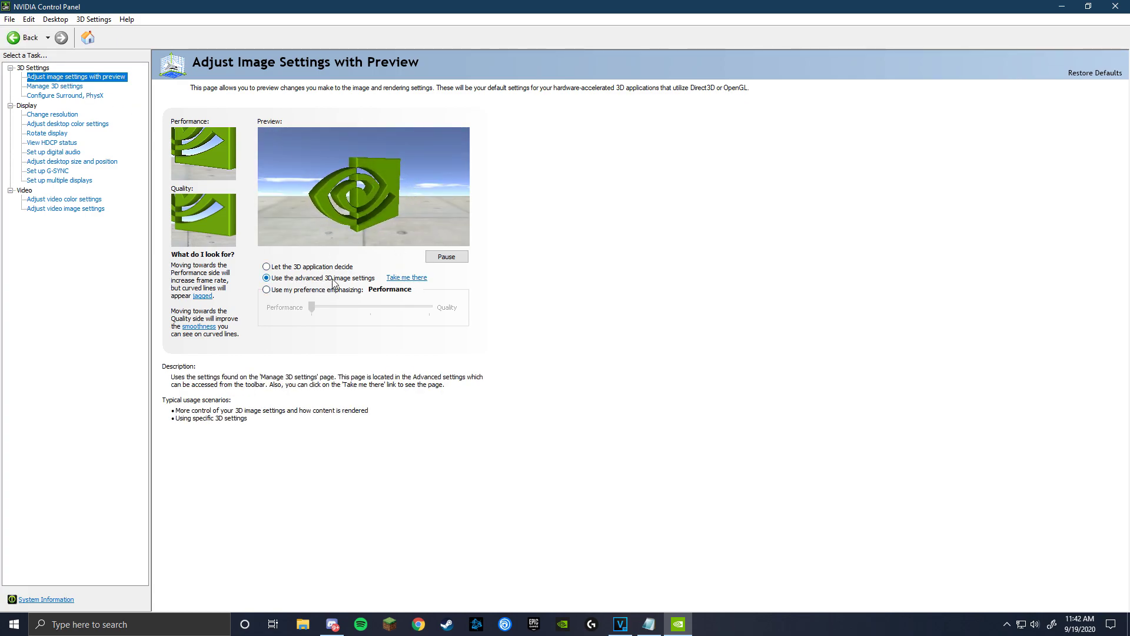
{"action": "left_click", "coordinate": [416, 283]}
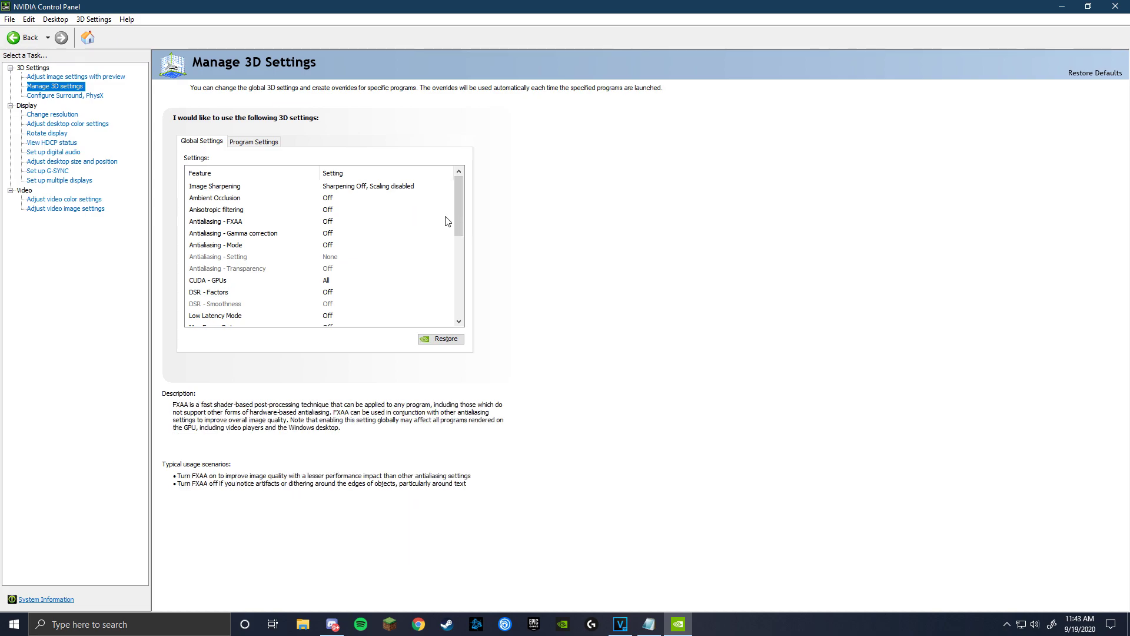
{"action": "left_click_drag", "start_coordinate": [461, 221], "coordinate": [459, 296]}
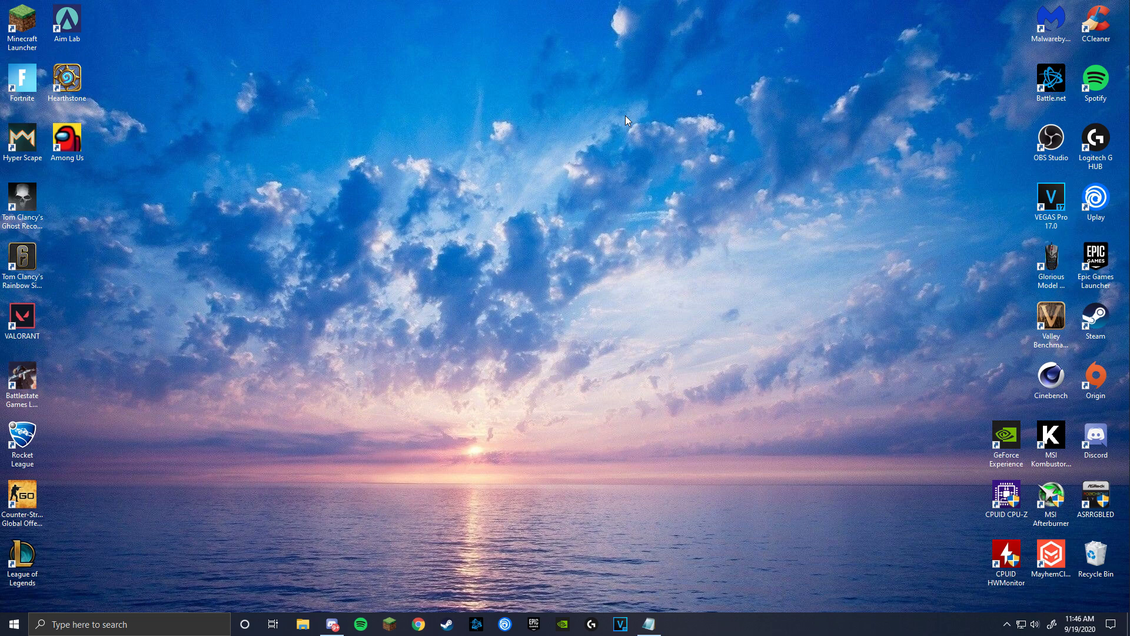
Check the hidden background apps in the Windows system tray and the options of one of them.
{"action": "left_click", "coordinate": [1007, 624]}
{"action": "right_click", "coordinate": [995, 600]}
{"action": "left_click", "coordinate": [1022, 593]}
Open Task Manager, examine the running processes and the startup programs, and close it.
{"action": "right_click", "coordinate": [756, 623]}
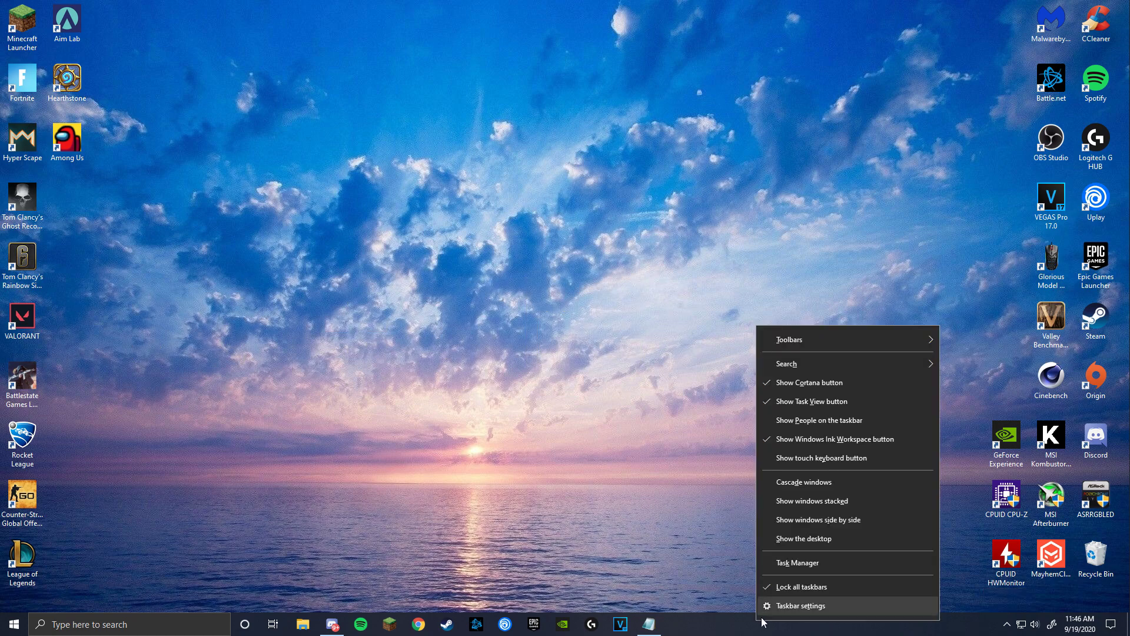
{"action": "left_click", "coordinate": [797, 564]}
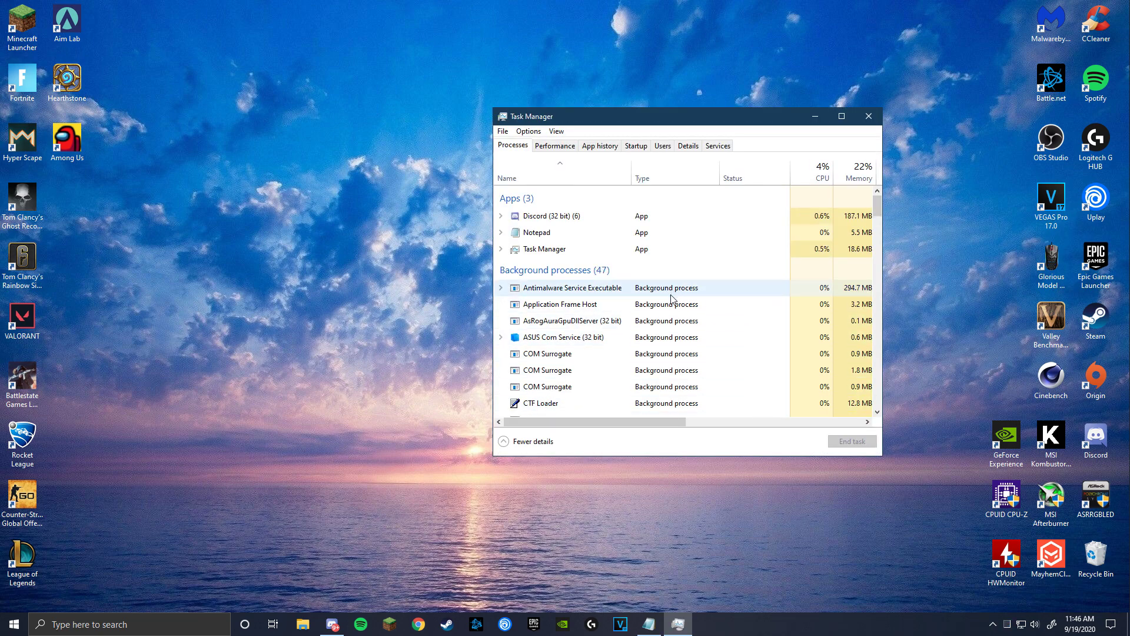
{"action": "scroll", "coordinate": [627, 309], "scroll_direction": "down", "scroll_amount": 3}
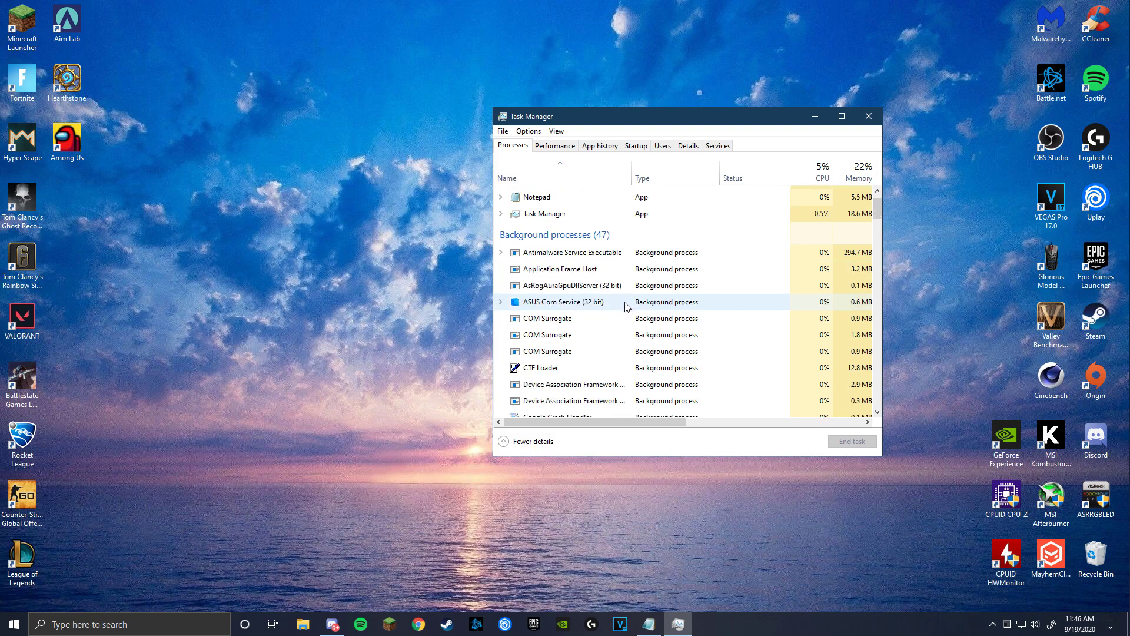
{"action": "scroll", "coordinate": [614, 310], "scroll_direction": "down", "scroll_amount": 8}
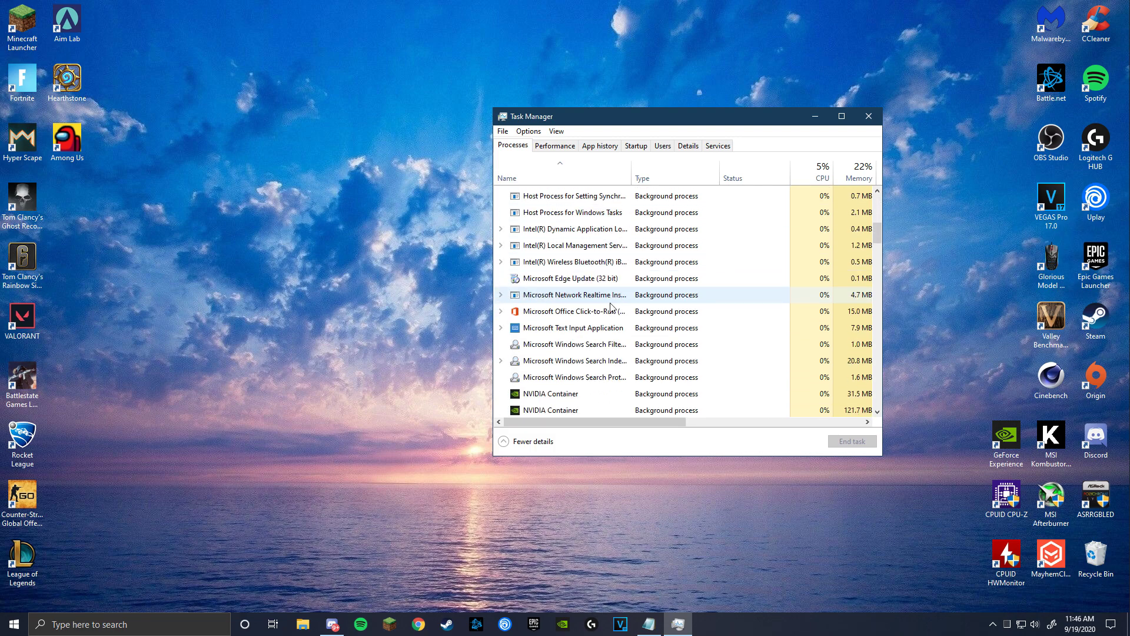
{"action": "scroll", "coordinate": [674, 217], "scroll_direction": "up", "scroll_amount": 12}
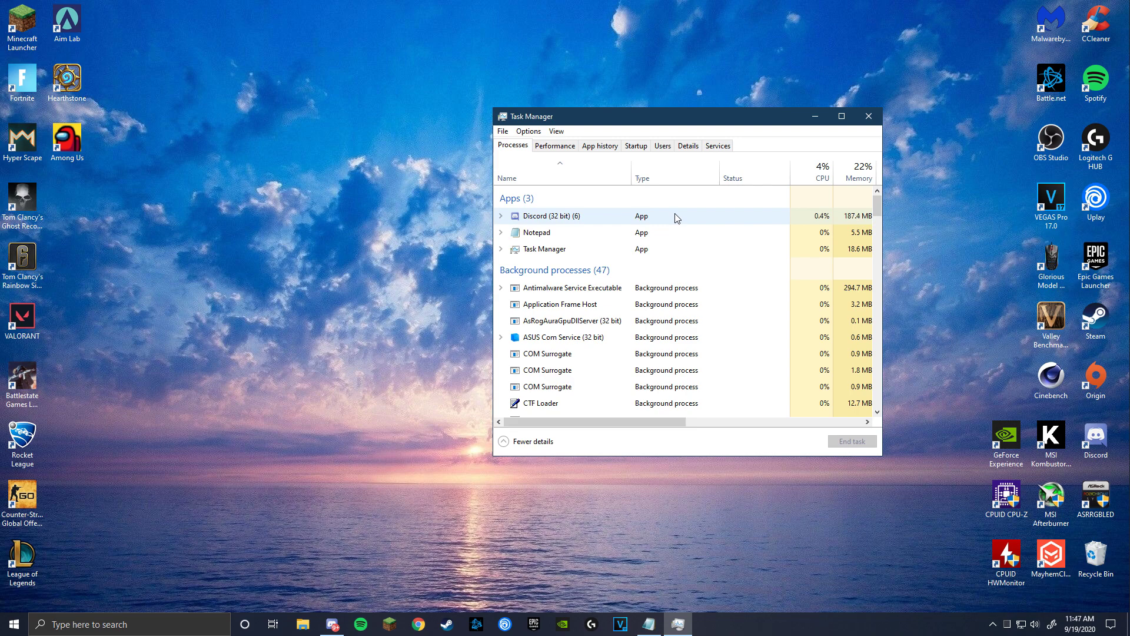
{"action": "left_click", "coordinate": [636, 147]}
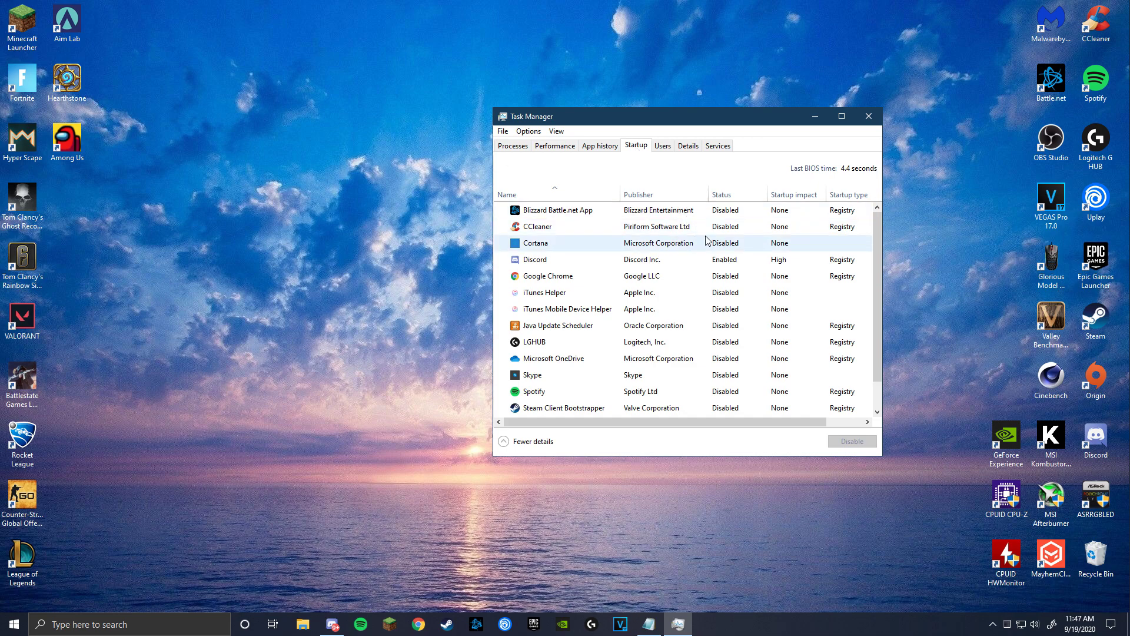
{"action": "key", "text": "alt+F4"}
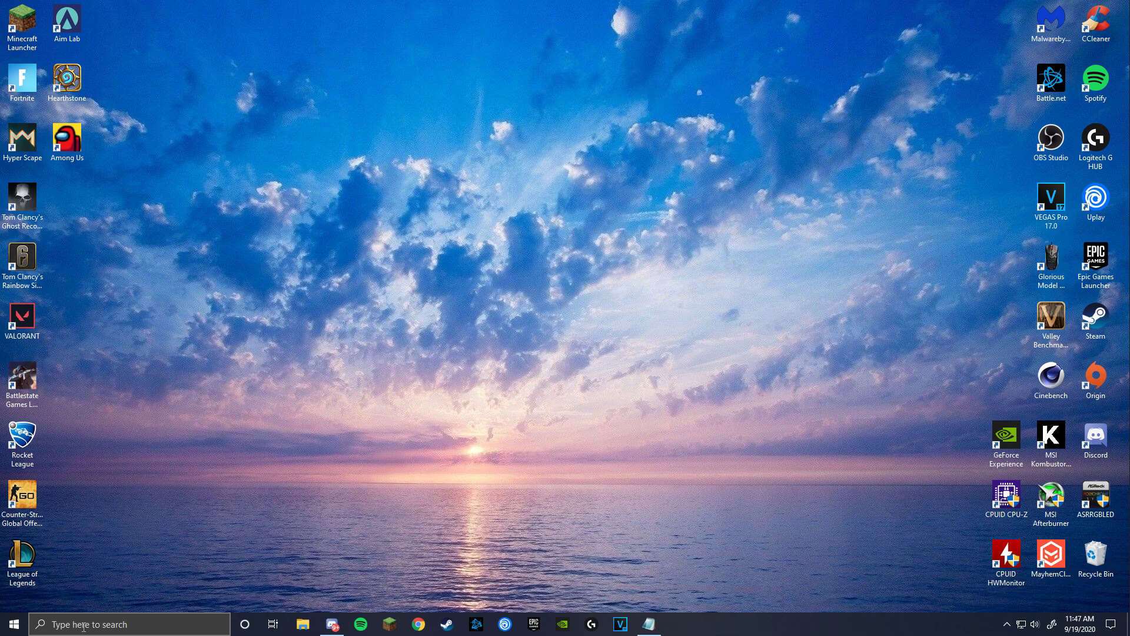
Open the Windows gaming settings, check the Xbox Game Bar and Game Mode switches, and close Settings.
{"action": "left_click", "coordinate": [14, 624]}
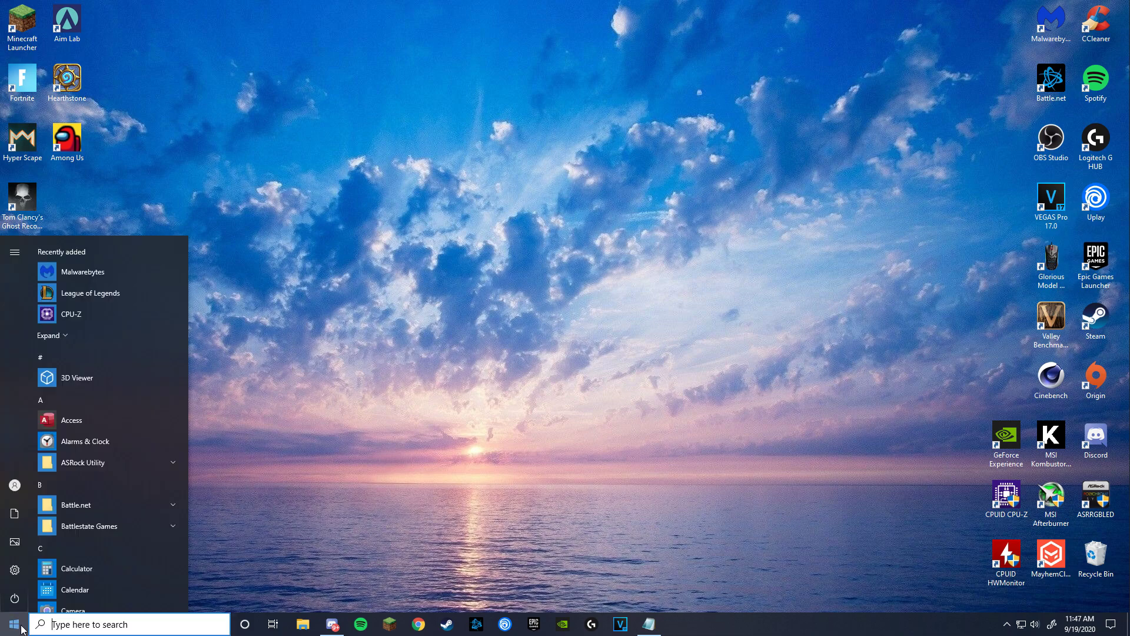
{"action": "left_click", "coordinate": [15, 574]}
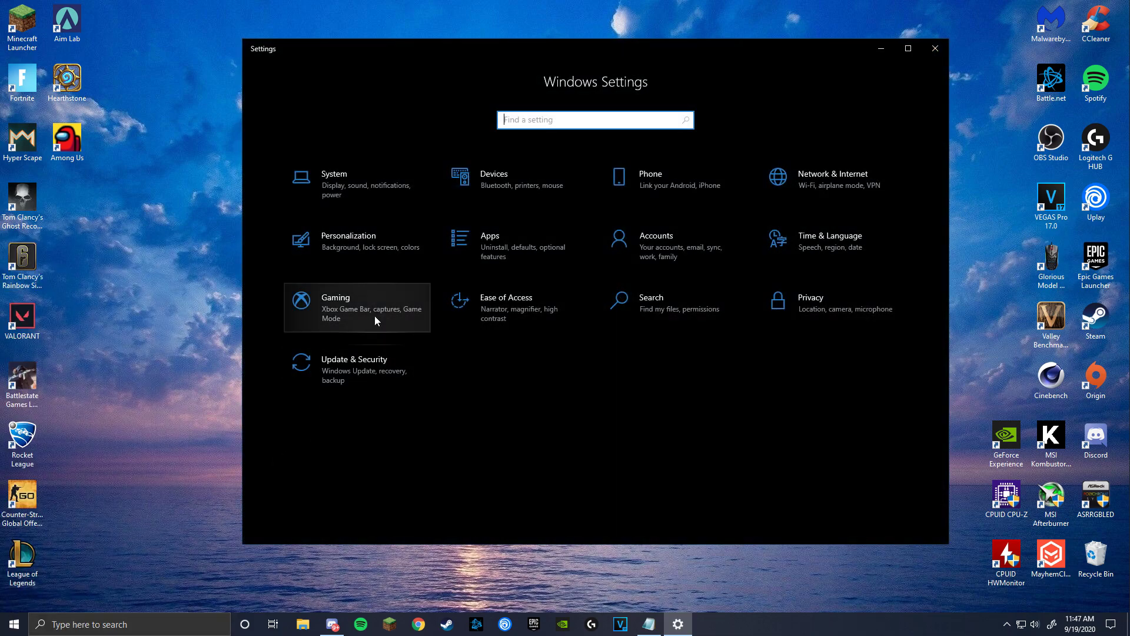
{"action": "left_click", "coordinate": [373, 321]}
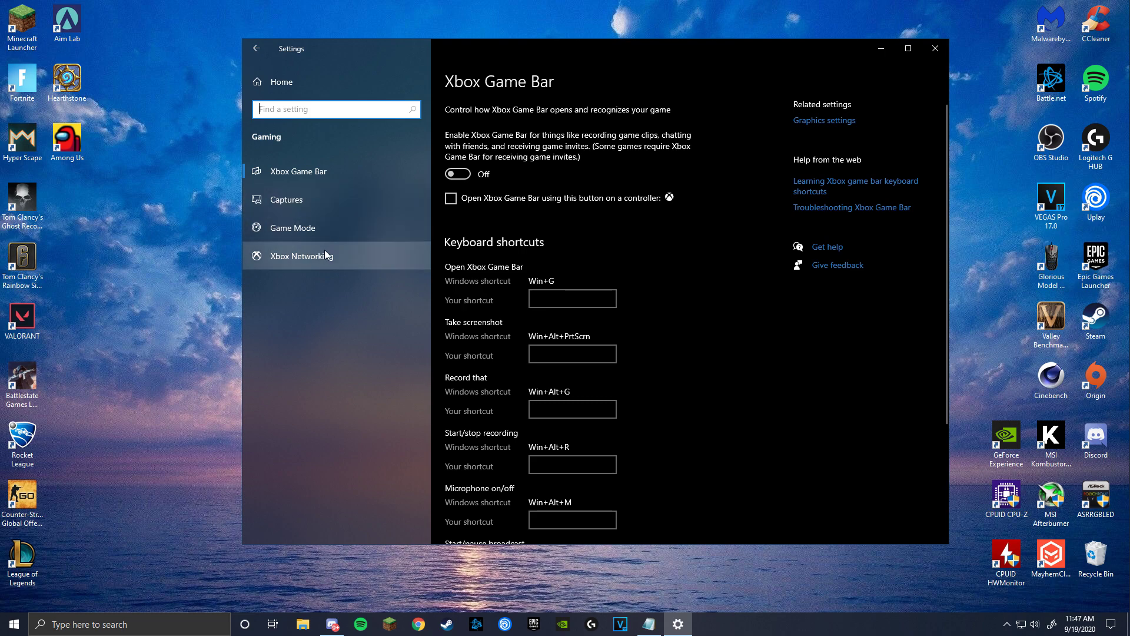
{"action": "left_click", "coordinate": [332, 228]}
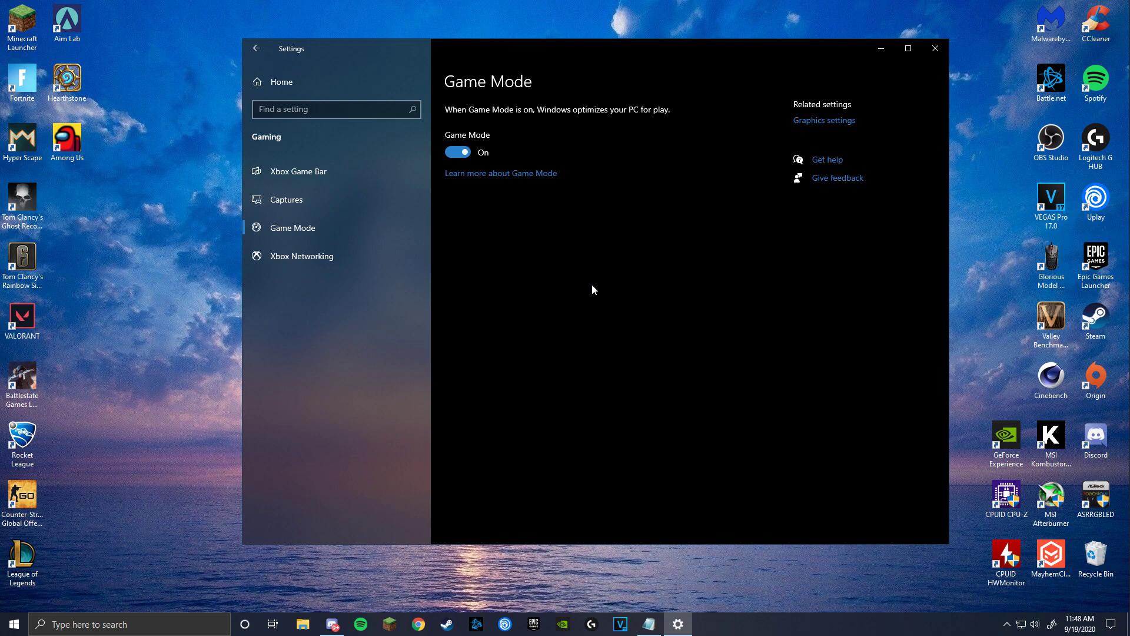
{"action": "key", "text": "alt+F4"}
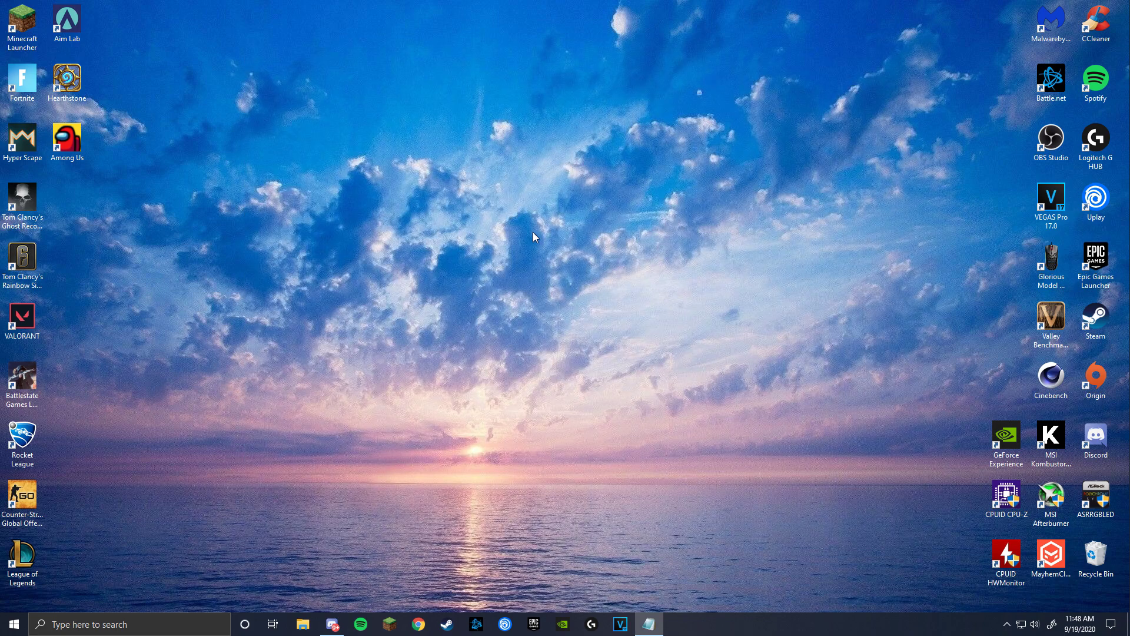
Search for This PC, and from its properties open the Performance settings in the advanced system settings.
{"action": "left_click", "coordinate": [110, 624]}
{"action": "type", "text": "Th"}
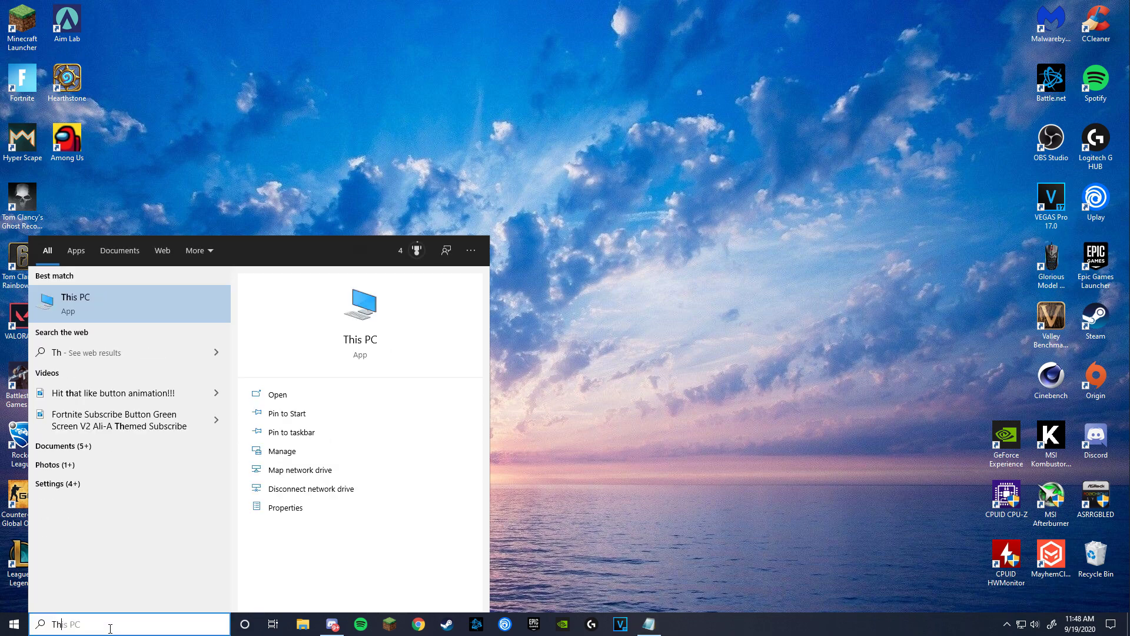
{"action": "type", "text": "is PC"}
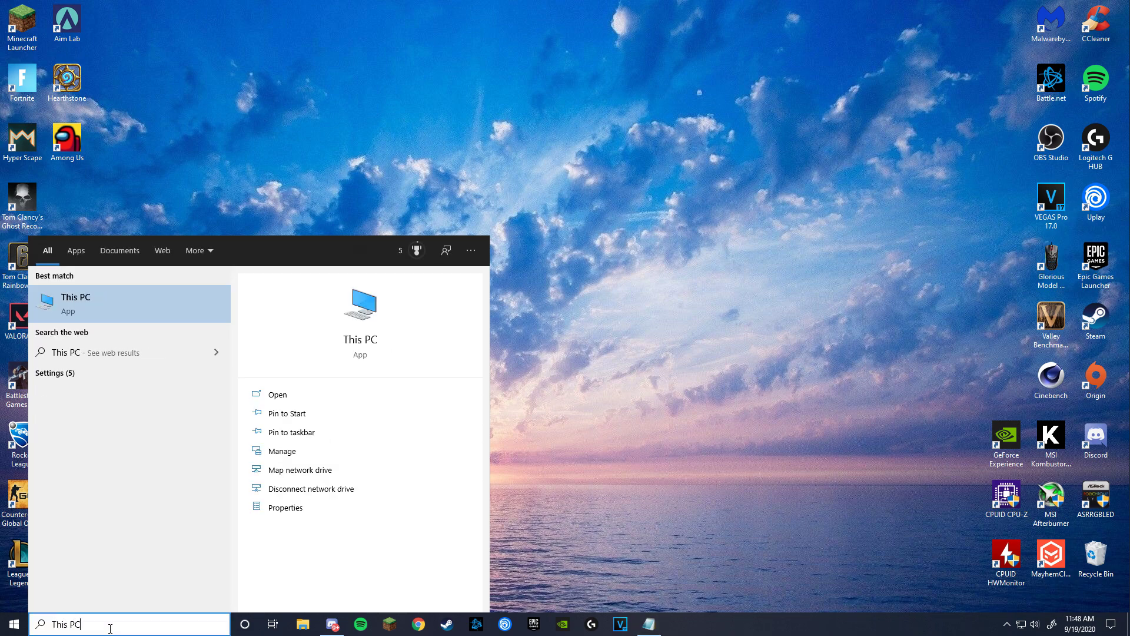
{"action": "right_click", "coordinate": [108, 303]}
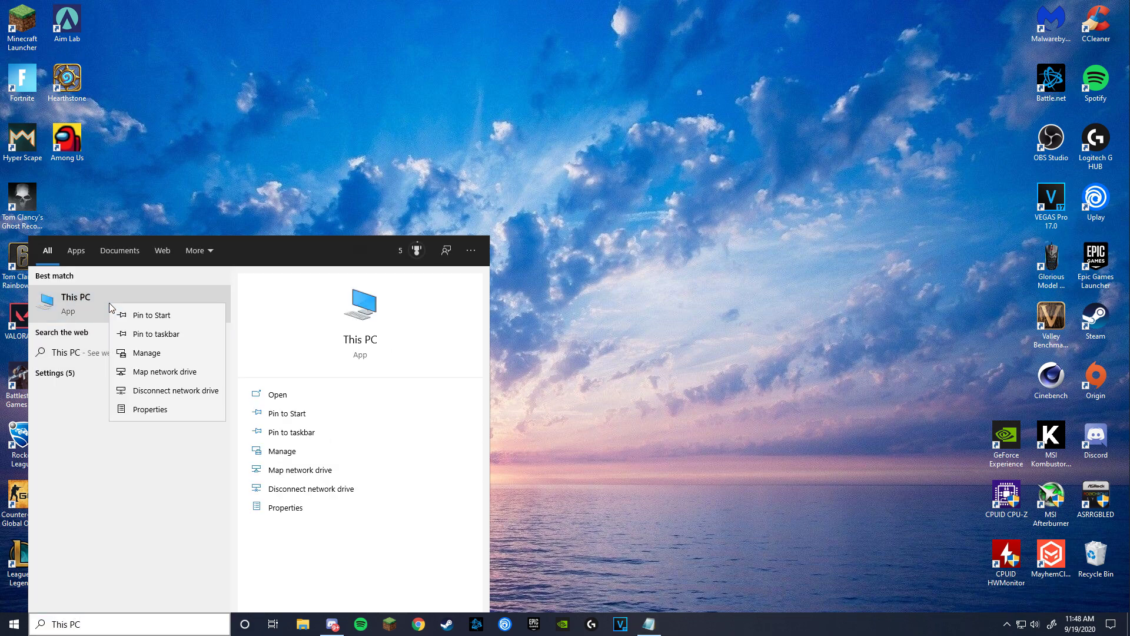
{"action": "left_click", "coordinate": [137, 410]}
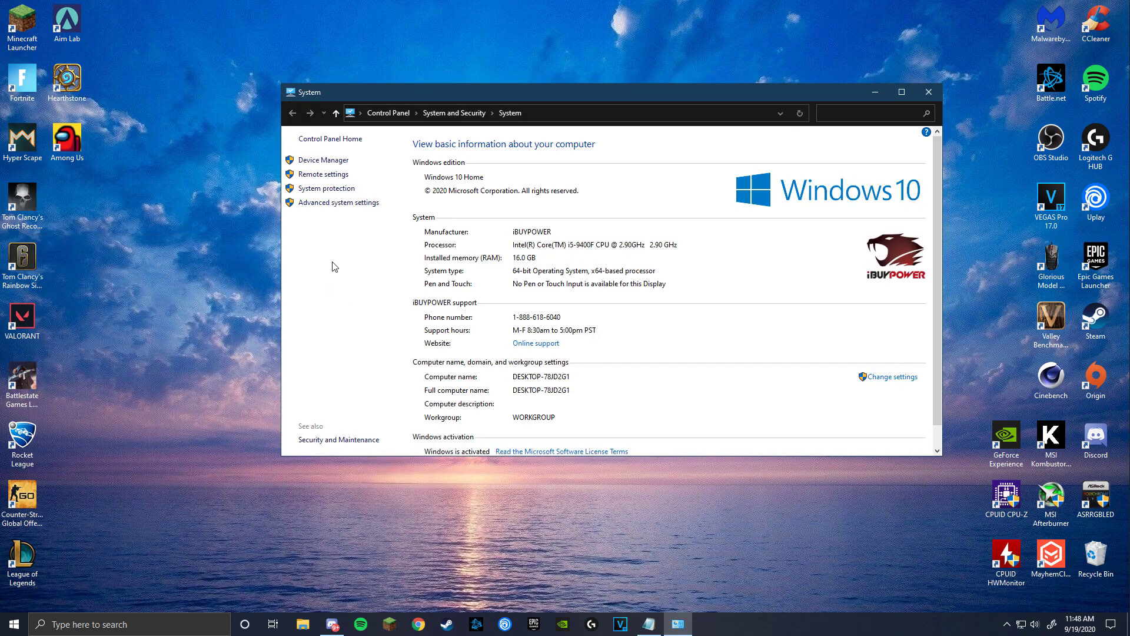
{"action": "left_click", "coordinate": [357, 206]}
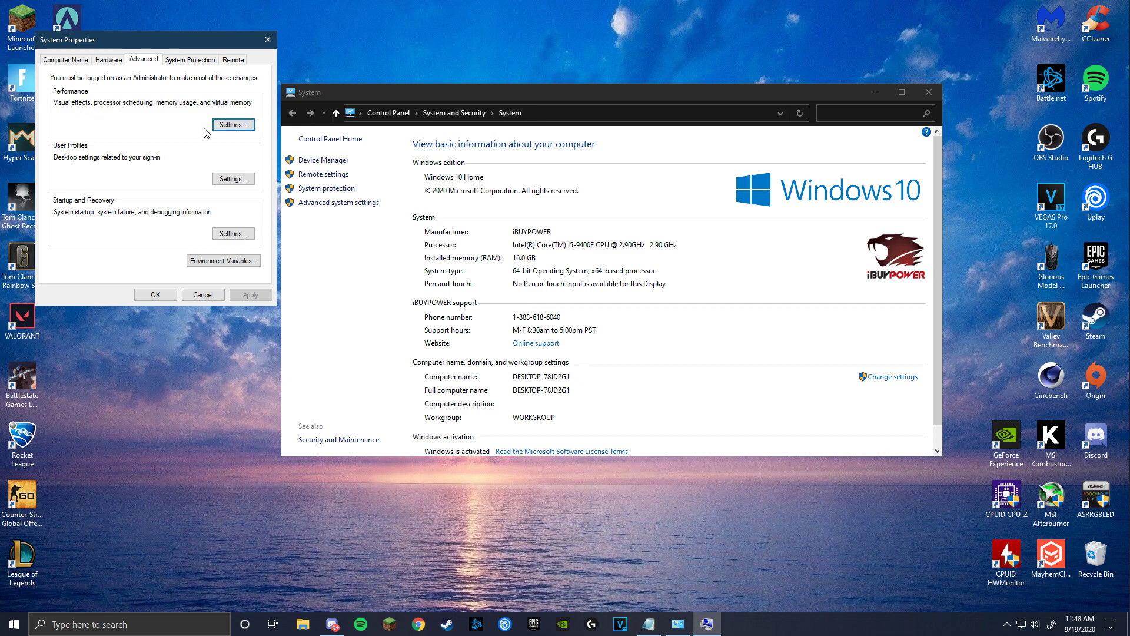
{"action": "left_click", "coordinate": [233, 125]}
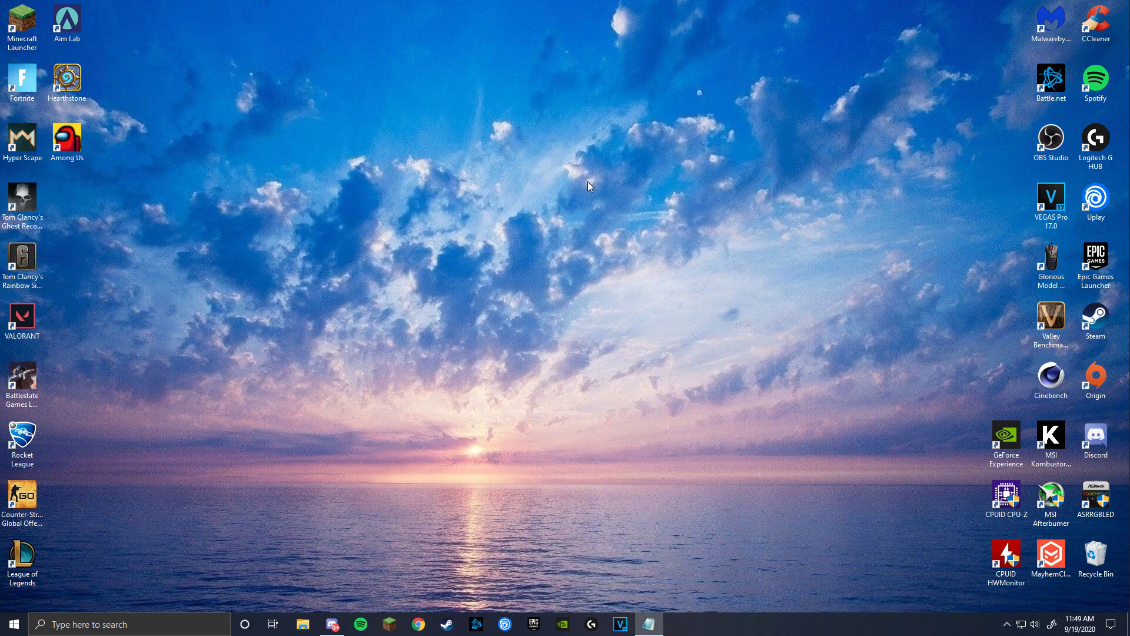
Open Control Panel's Power Options under Hardware and Sound, check the selected power plan, and close the window.
{"action": "left_click", "coordinate": [168, 626]}
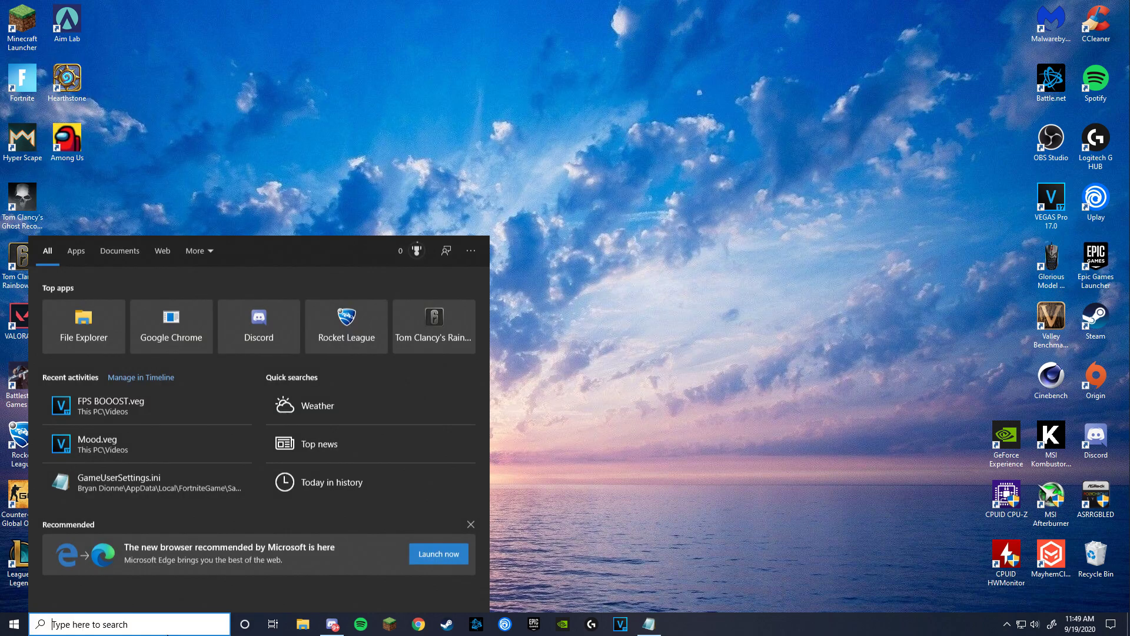
{"action": "type", "text": "contt"}
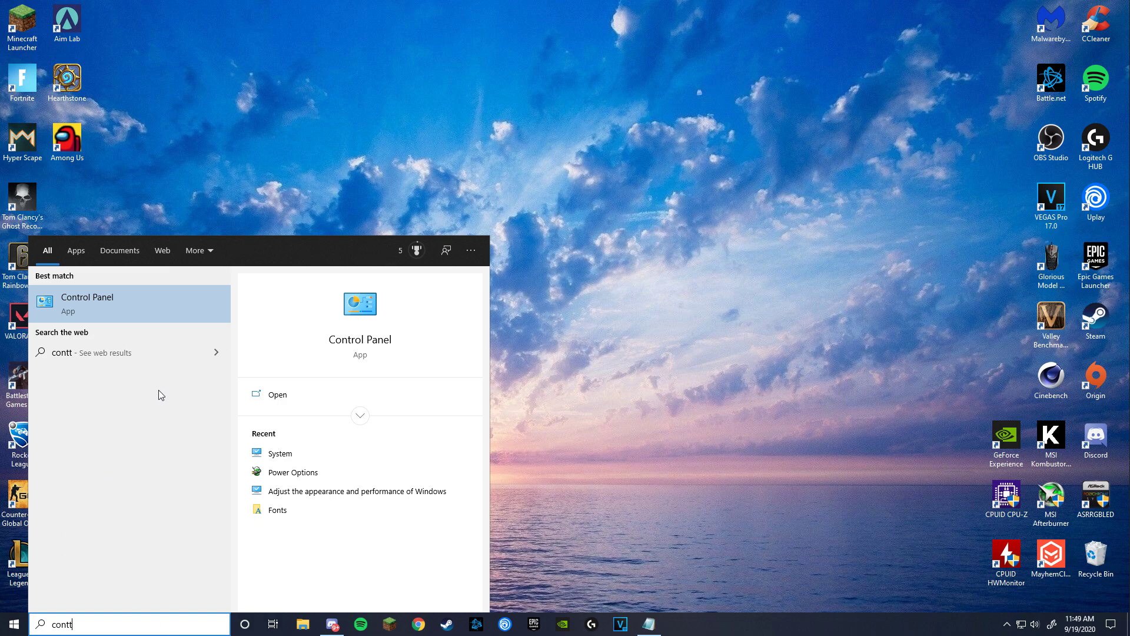
{"action": "left_click", "coordinate": [106, 302]}
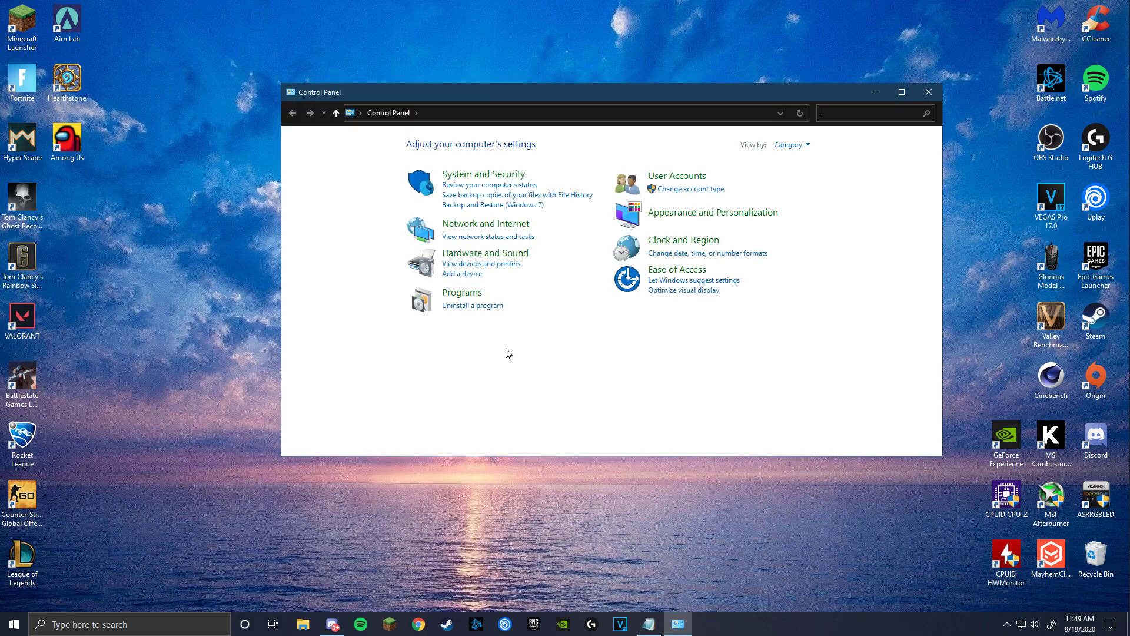
{"action": "left_click", "coordinate": [499, 253]}
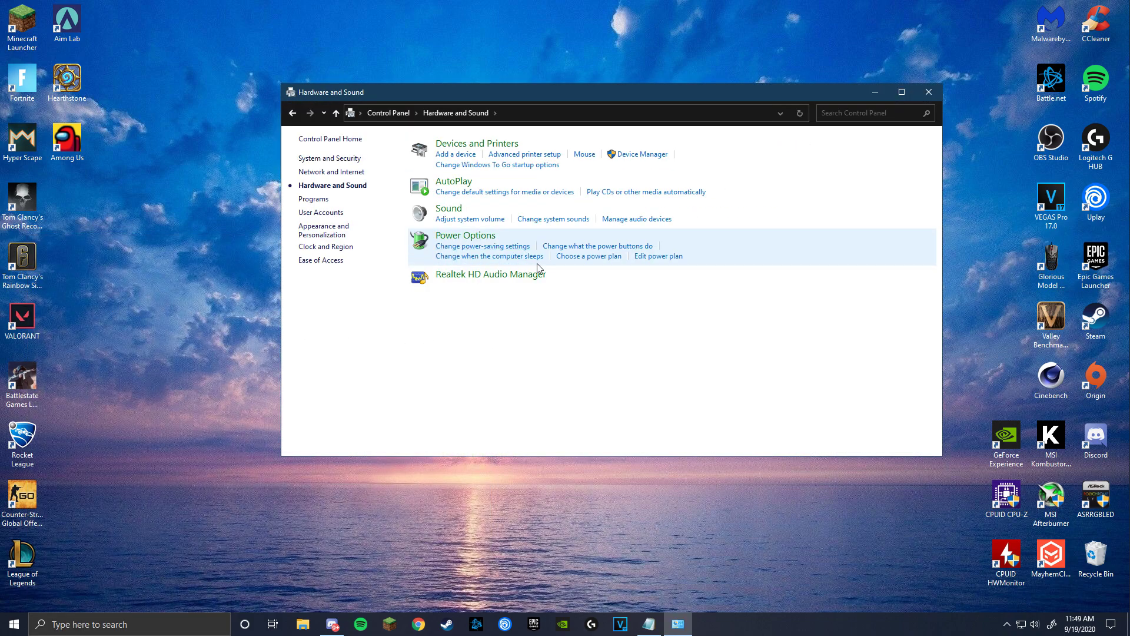
{"action": "left_click", "coordinate": [490, 236]}
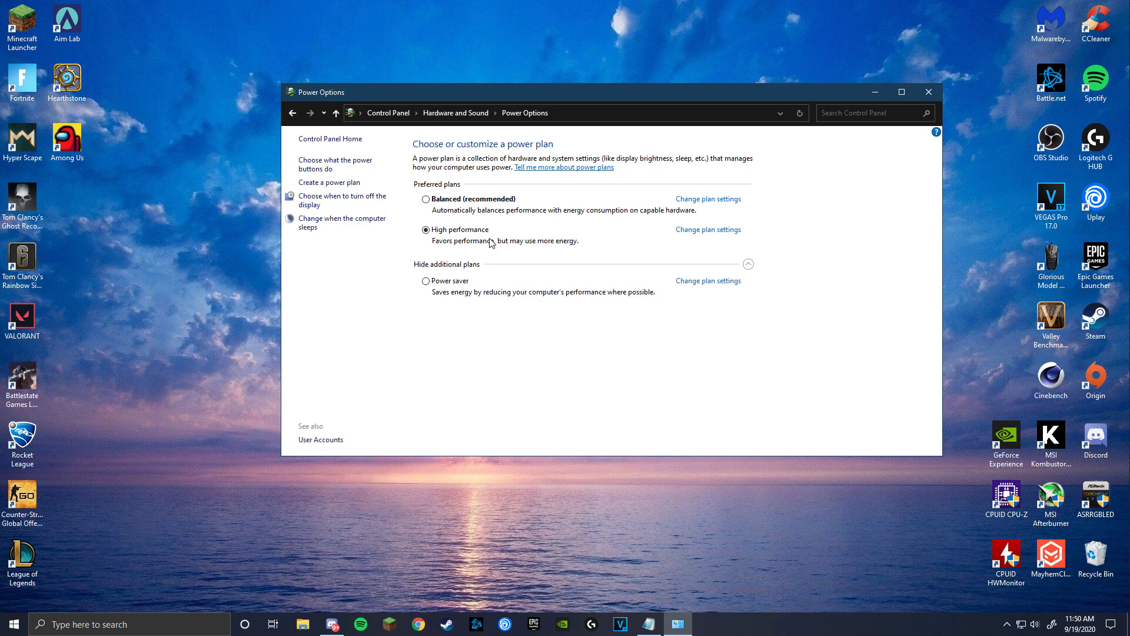
{"action": "key", "text": "alt+F4"}
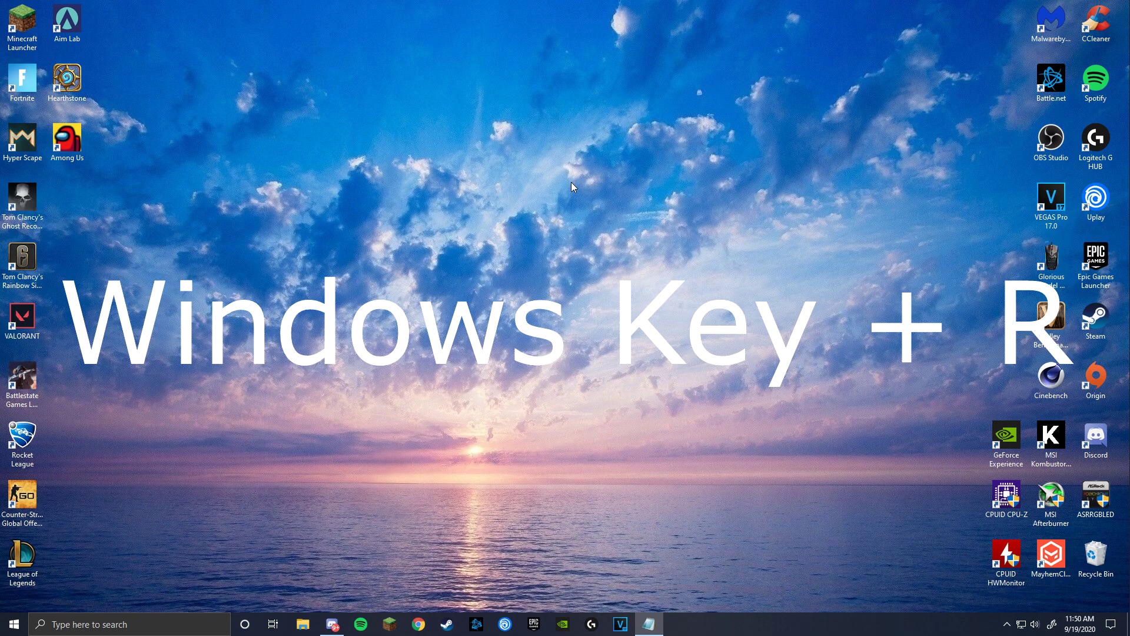
Open the %programfiles% location with the Run command, look inside the Epic Games folder, and return to Program Files.
{"action": "key", "text": "super+r"}
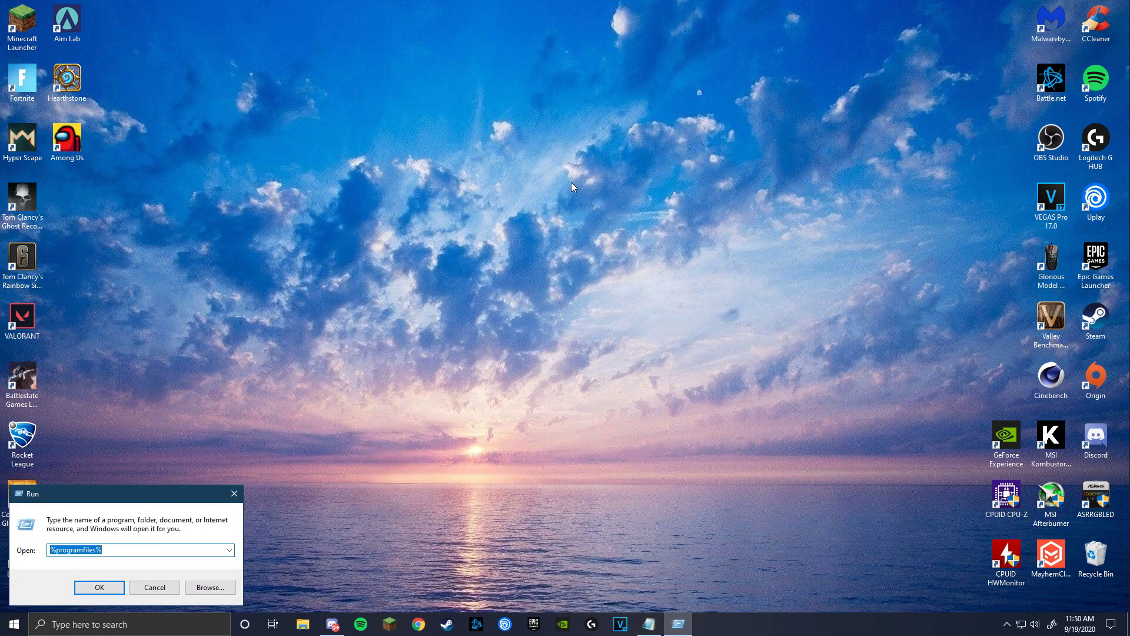
{"action": "key", "text": "Return"}
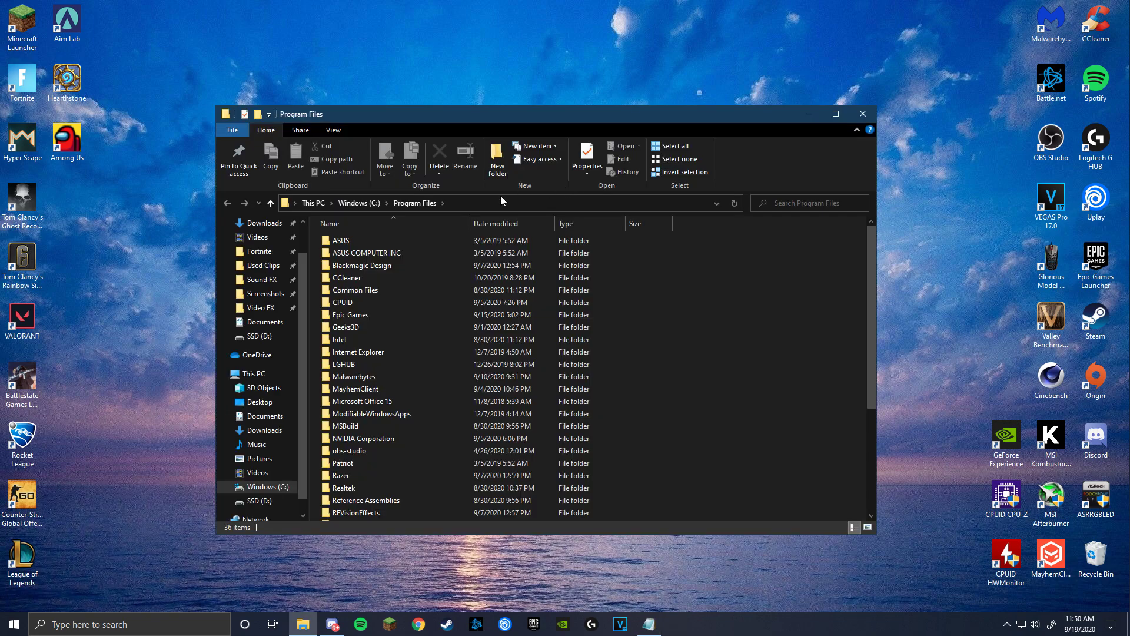
{"action": "double_click", "coordinate": [362, 317]}
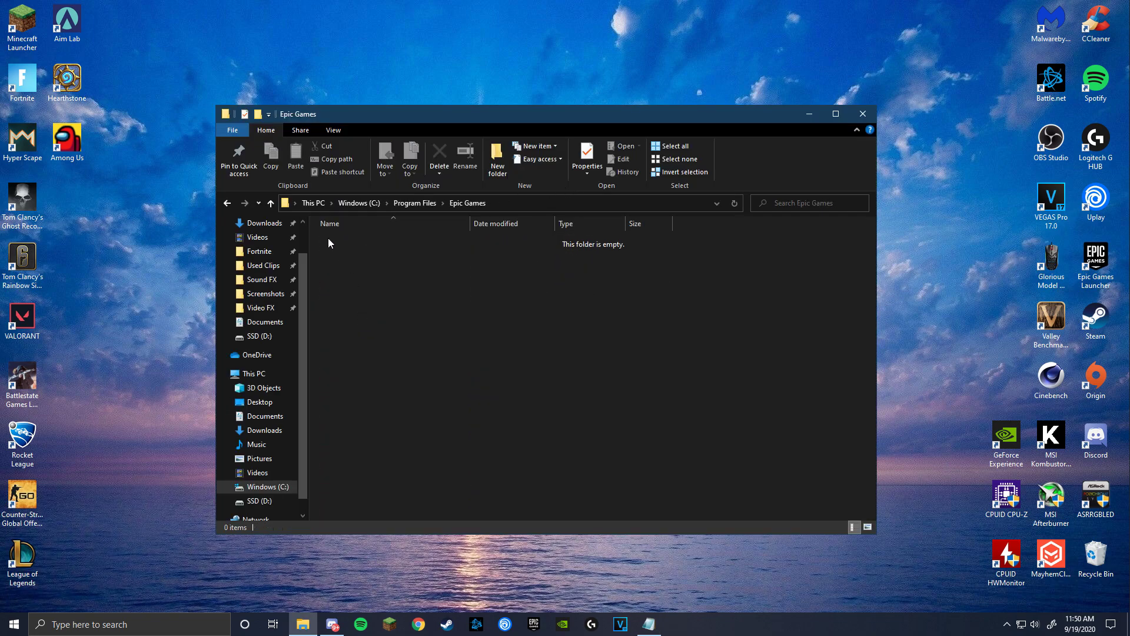
{"action": "left_click", "coordinate": [224, 202]}
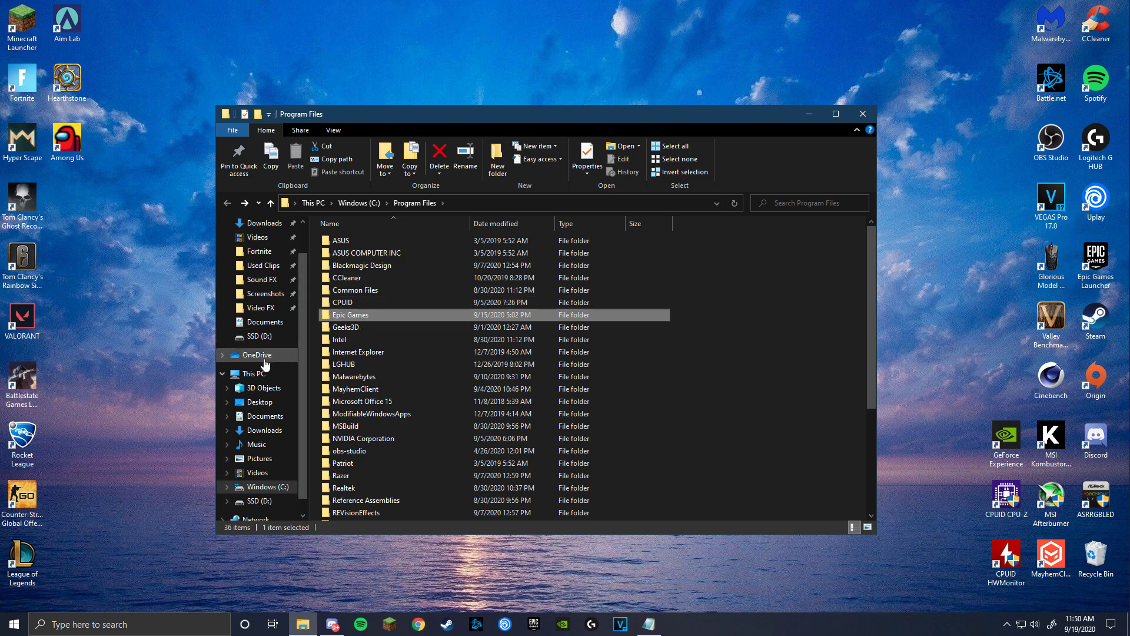
Go to the Fortnite installation on the SSD (D:) drive and open Games\Fortnite\FortniteGame\Binaries\Win64.
{"action": "left_click", "coordinate": [255, 374]}
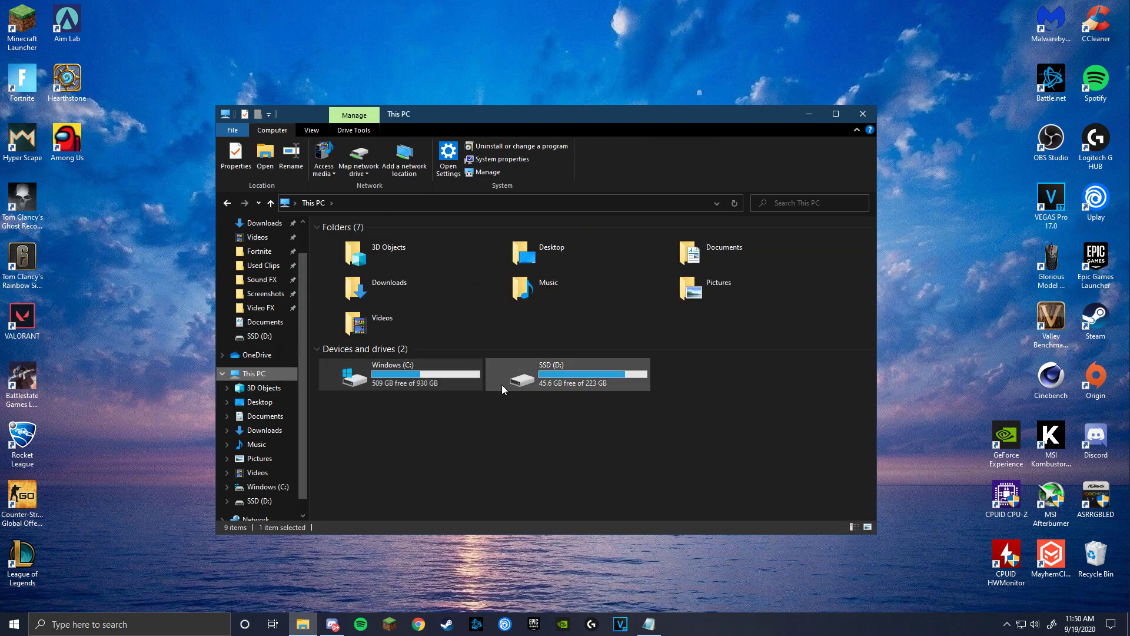
{"action": "double_click", "coordinate": [547, 380]}
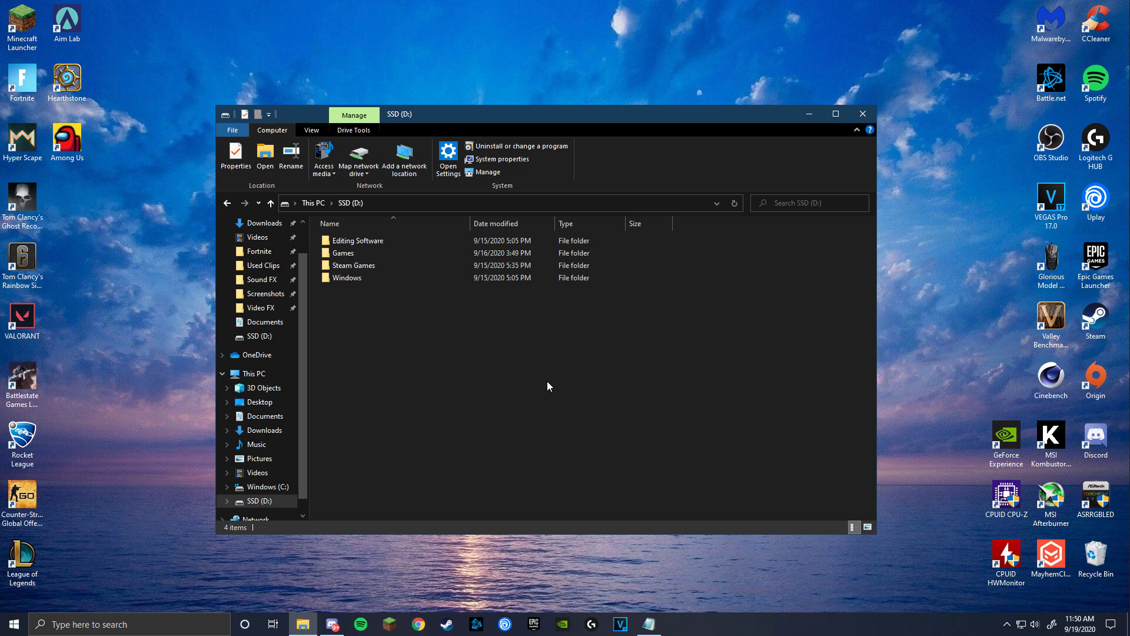
{"action": "double_click", "coordinate": [366, 253]}
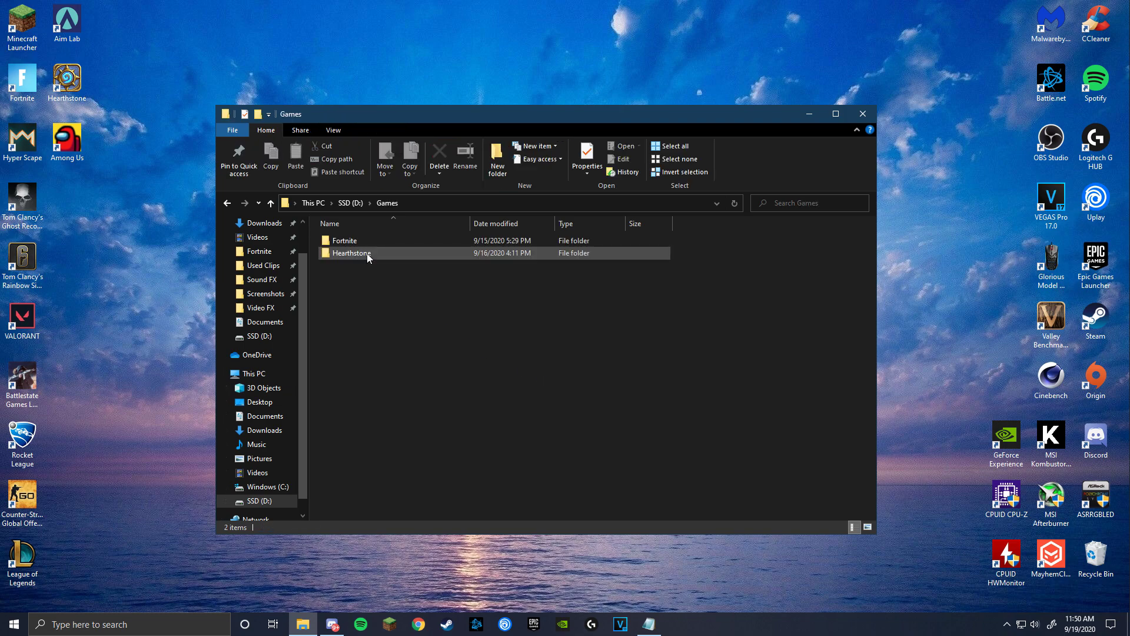
{"action": "double_click", "coordinate": [370, 242]}
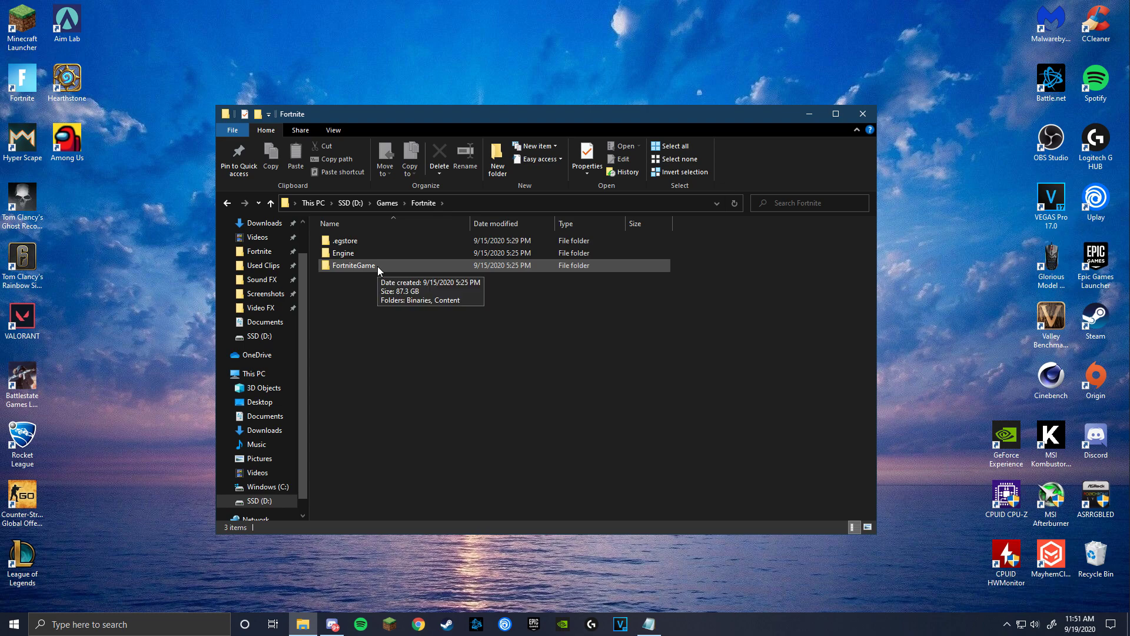
{"action": "double_click", "coordinate": [377, 266]}
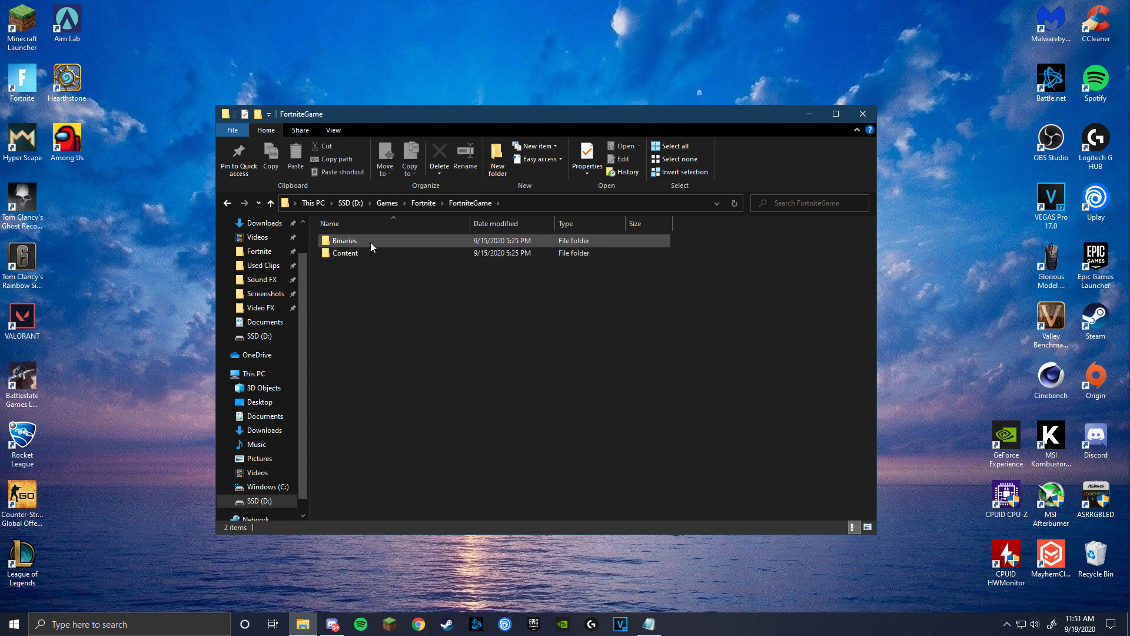
{"action": "double_click", "coordinate": [371, 243]}
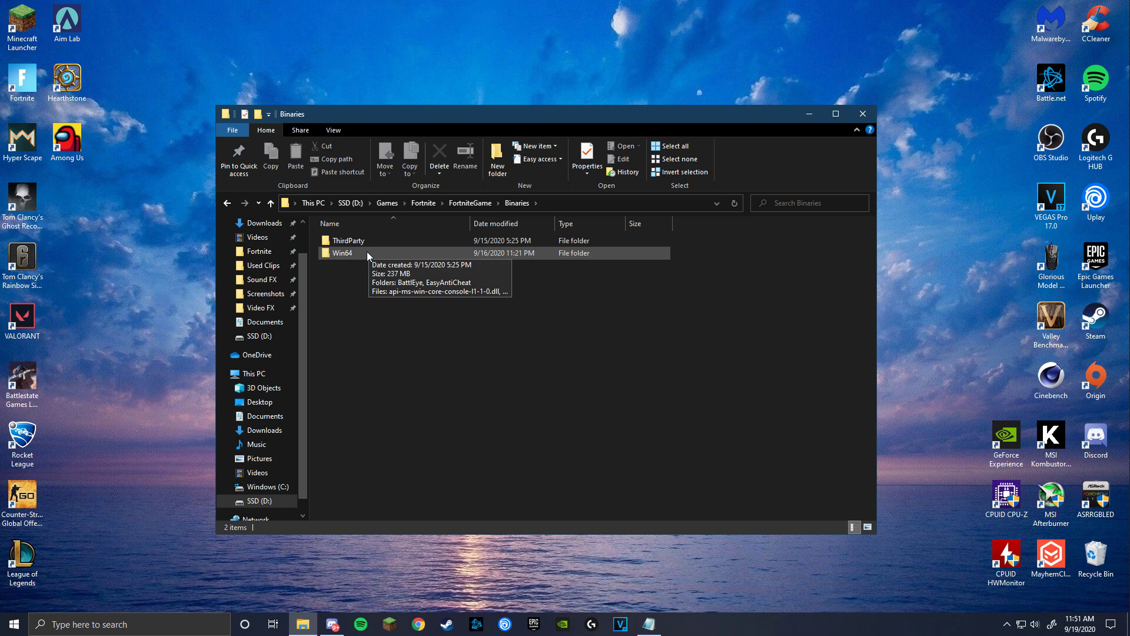
{"action": "double_click", "coordinate": [366, 252]}
Disable fullscreen optimizations in the compatibility properties of FortniteClient-Win64-Shipping, apply the change, and close the properties and folder windows.
{"action": "scroll", "coordinate": [404, 391], "scroll_direction": "down", "scroll_amount": 5}
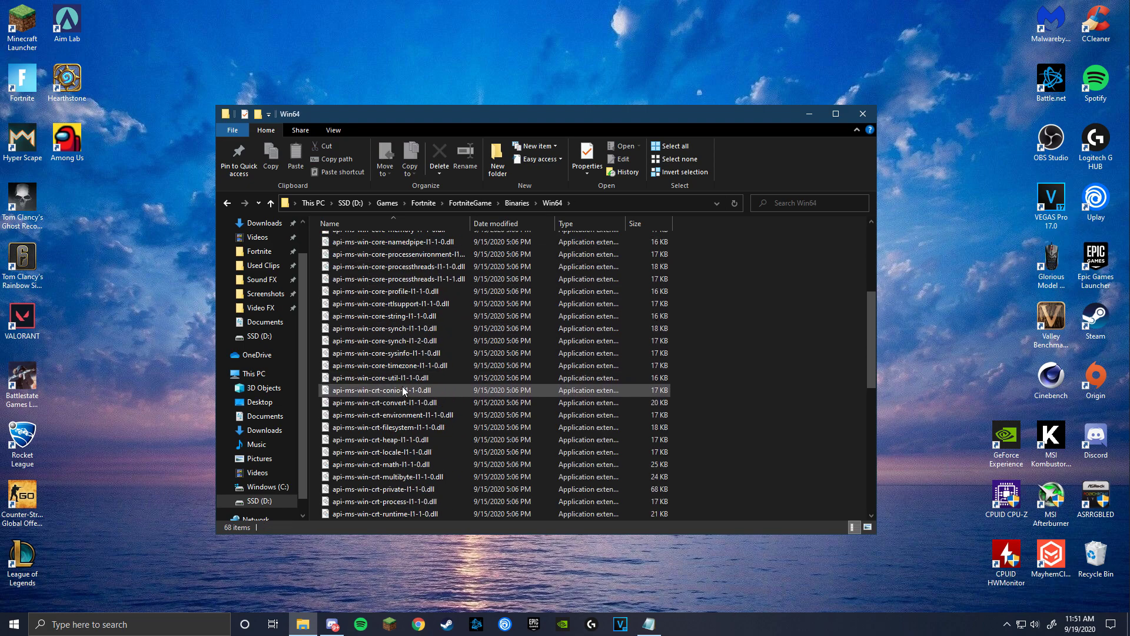
{"action": "scroll", "coordinate": [404, 391], "scroll_direction": "down", "scroll_amount": 7}
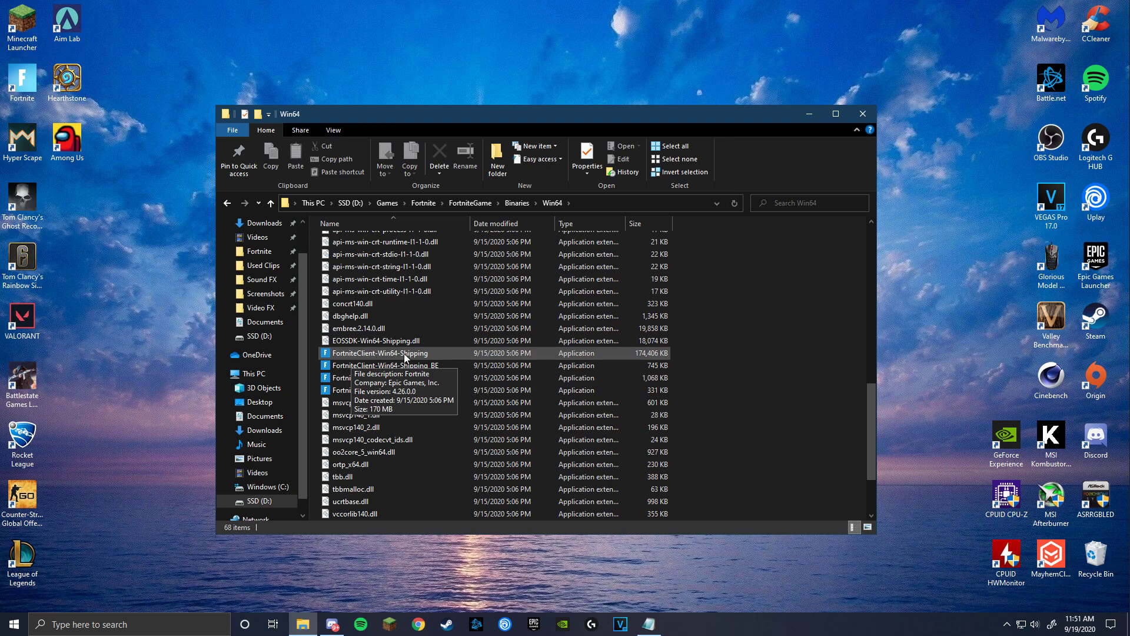
{"action": "right_click", "coordinate": [404, 355]}
{"action": "left_click", "coordinate": [419, 352]}
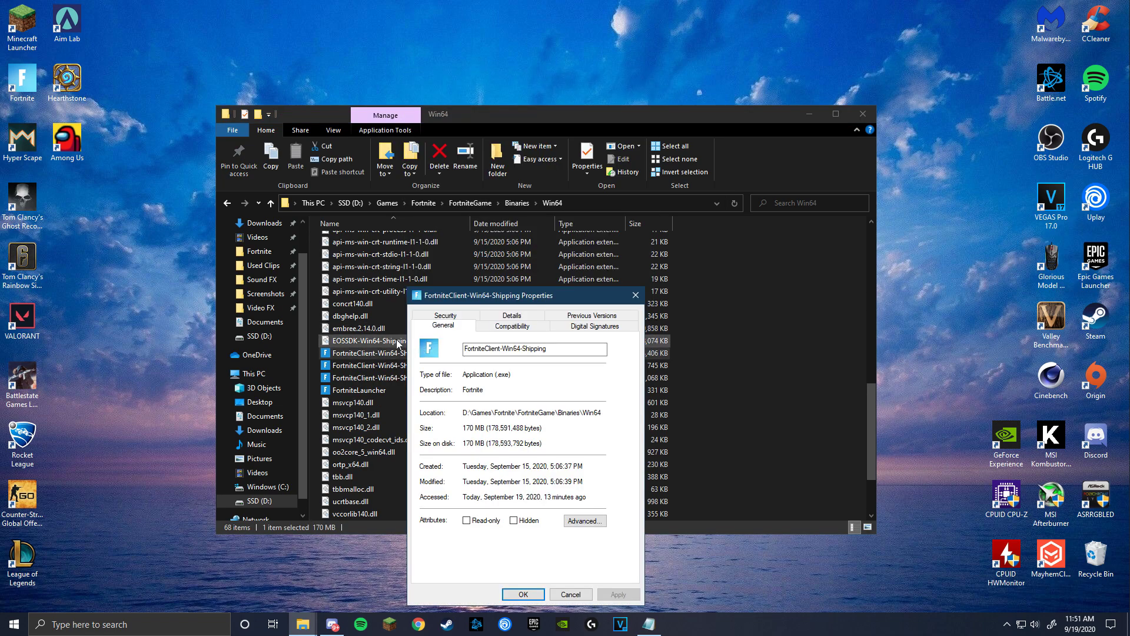
{"action": "left_click", "coordinate": [501, 330]}
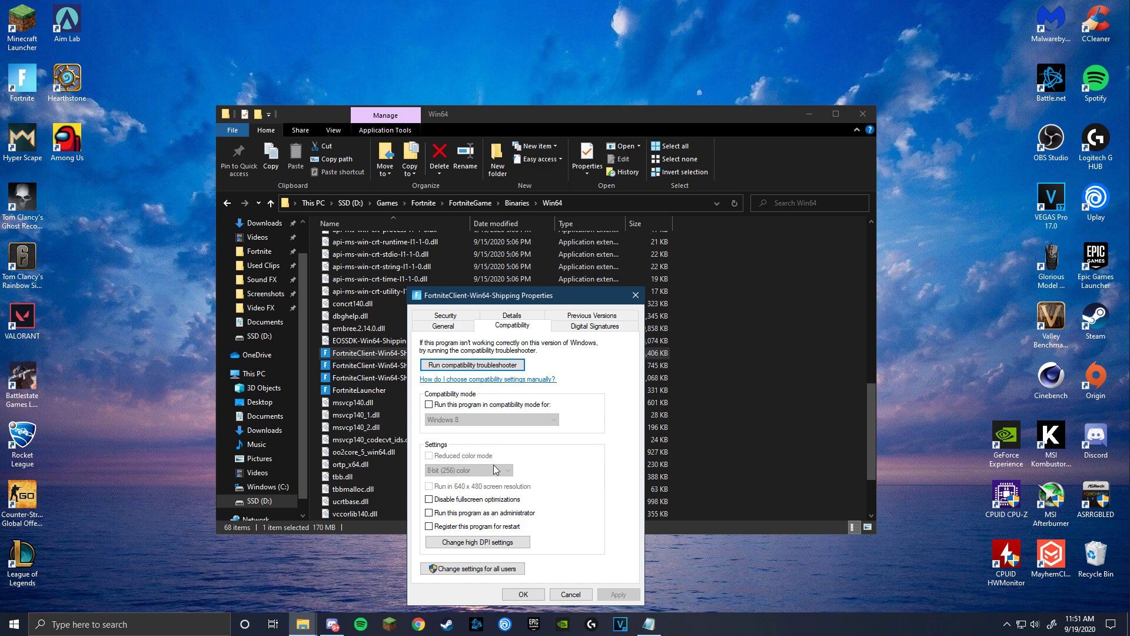
{"action": "left_click", "coordinate": [447, 502]}
{"action": "left_click", "coordinate": [620, 595]}
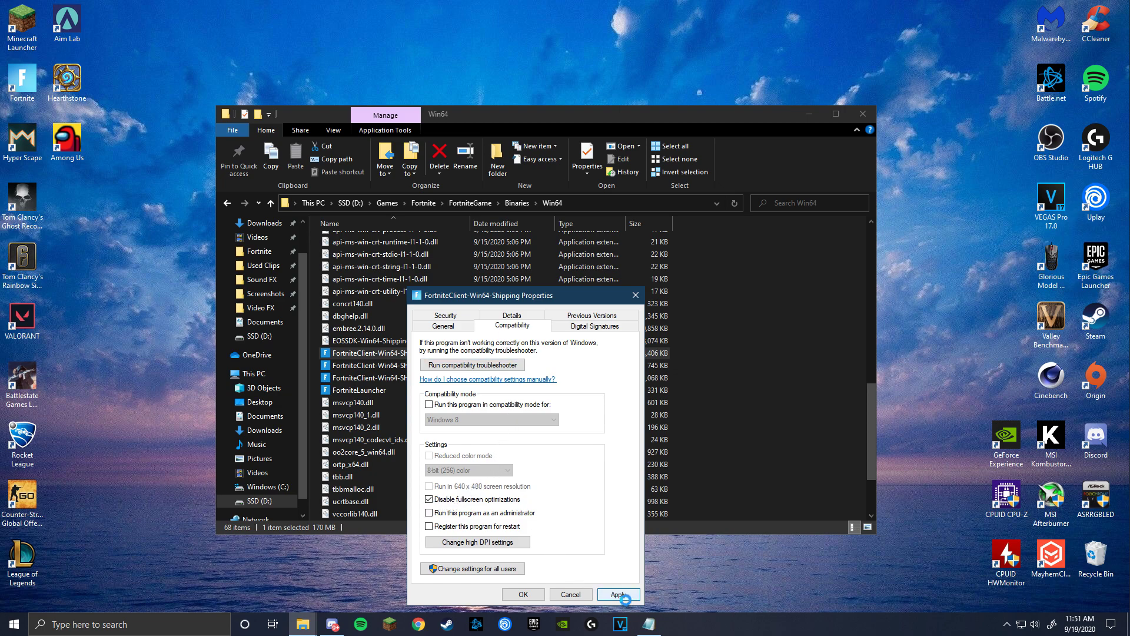
{"action": "left_click", "coordinate": [636, 295]}
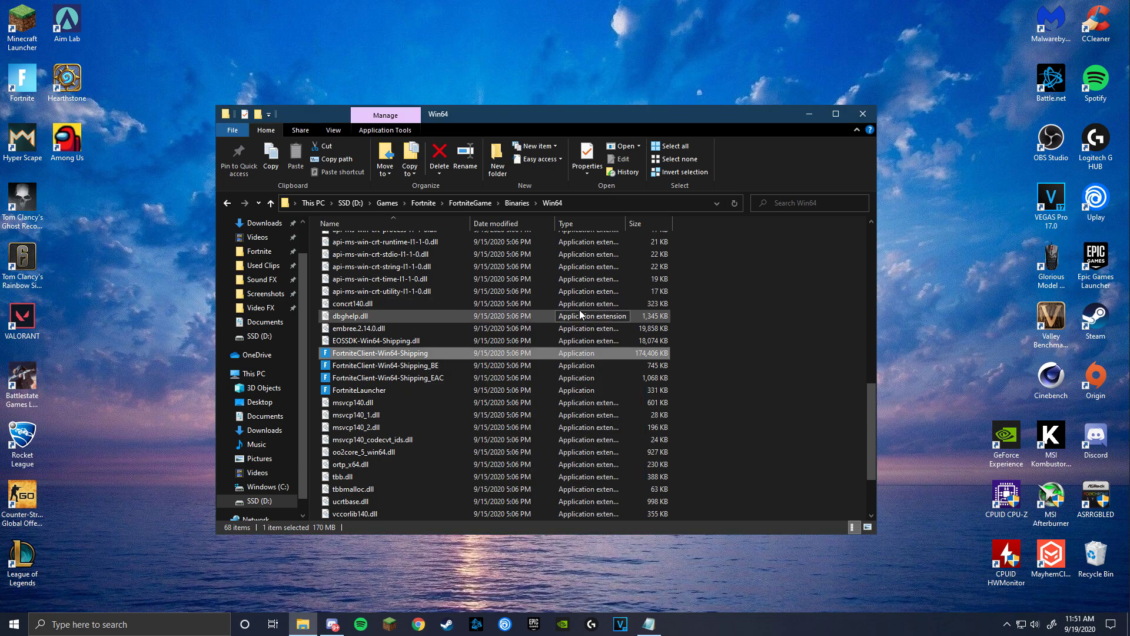
{"action": "key", "text": "alt+F4"}
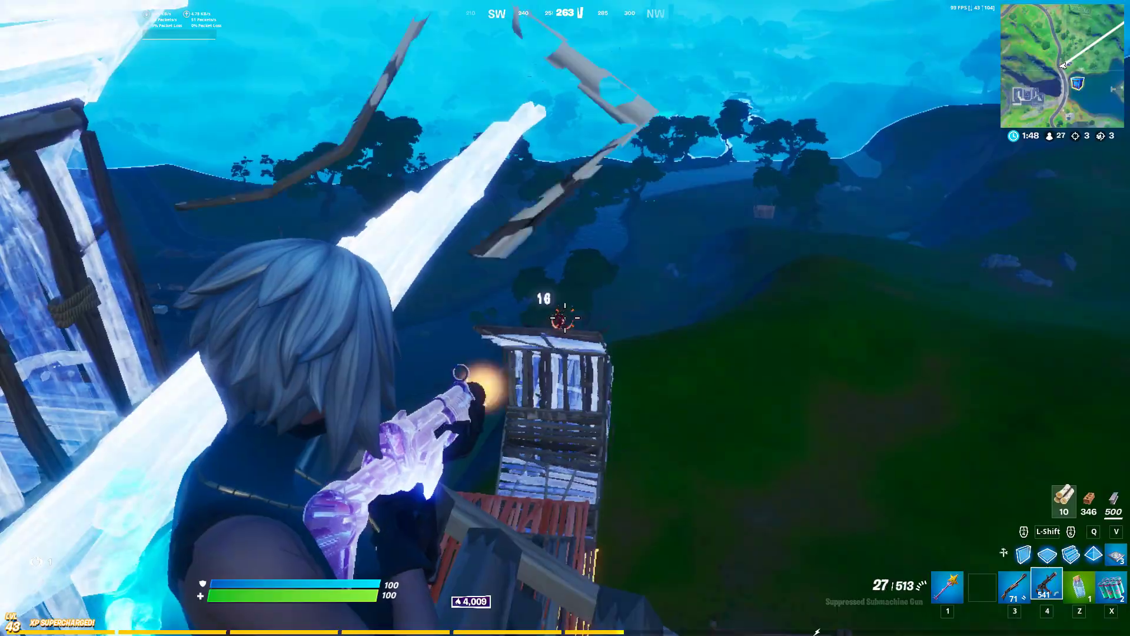
{"action": "left_click", "coordinate": [565, 318]}
{"action": "left_click", "coordinate": [566, 318]}
{"action": "left_click", "coordinate": [565, 318]}
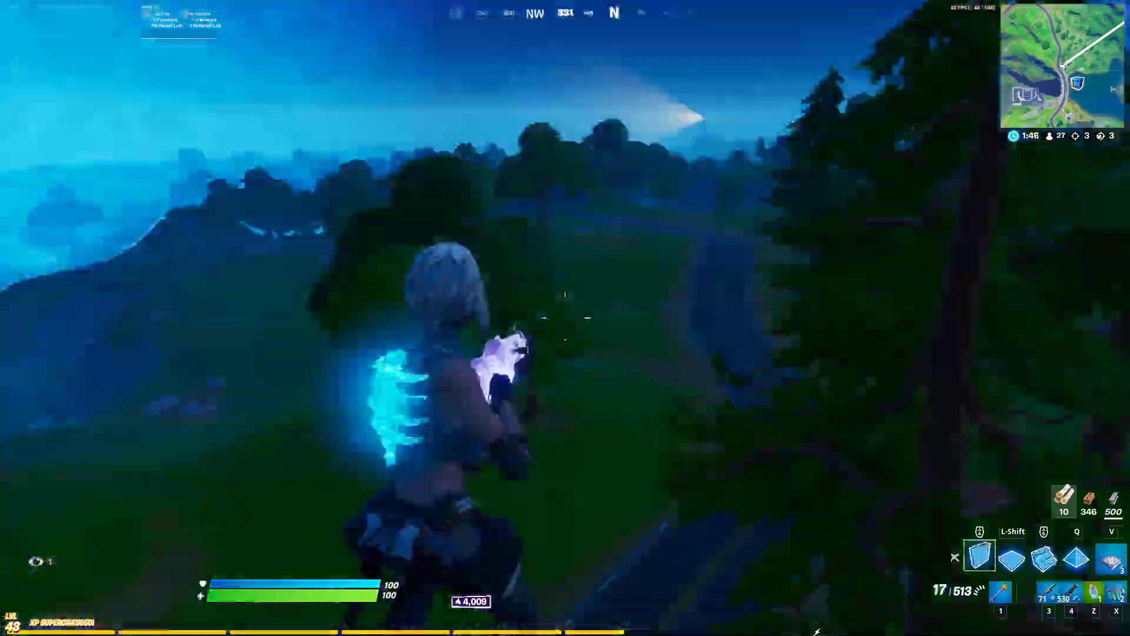
{"action": "key", "text": "q"}
{"action": "left_click", "coordinate": [565, 317]}
{"action": "left_click", "coordinate": [565, 318]}
{"action": "left_click", "coordinate": [565, 318]}
{"action": "left_click", "coordinate": [565, 318]}
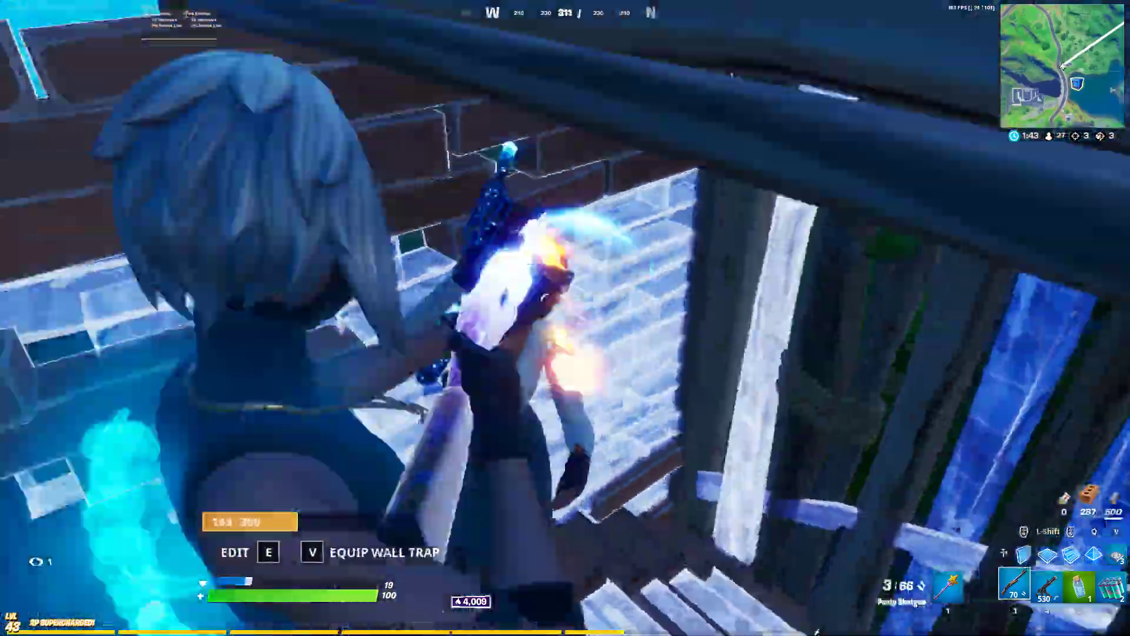
{"action": "key", "text": "2"}
{"action": "left_click", "coordinate": [565, 318]}
{"action": "left_click", "coordinate": [566, 318]}
{"action": "key", "text": "q"}
{"action": "left_click", "coordinate": [565, 318]}
{"action": "left_click", "coordinate": [565, 318]}
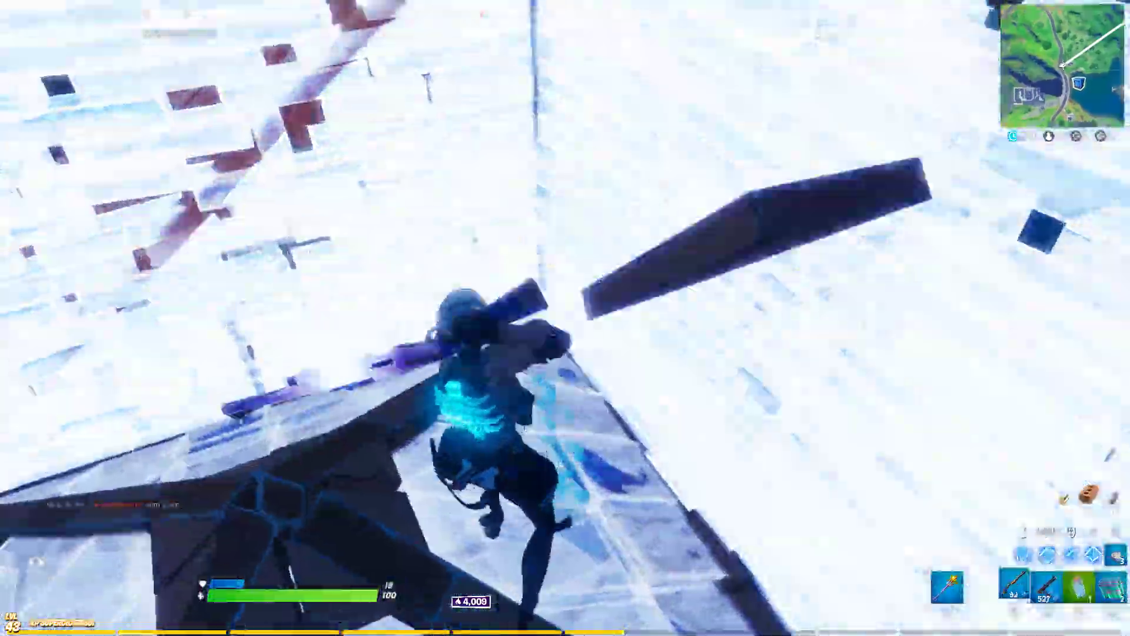
{"action": "left_click", "coordinate": [565, 318]}
{"action": "left_click", "coordinate": [566, 318]}
{"action": "left_click", "coordinate": [565, 318]}
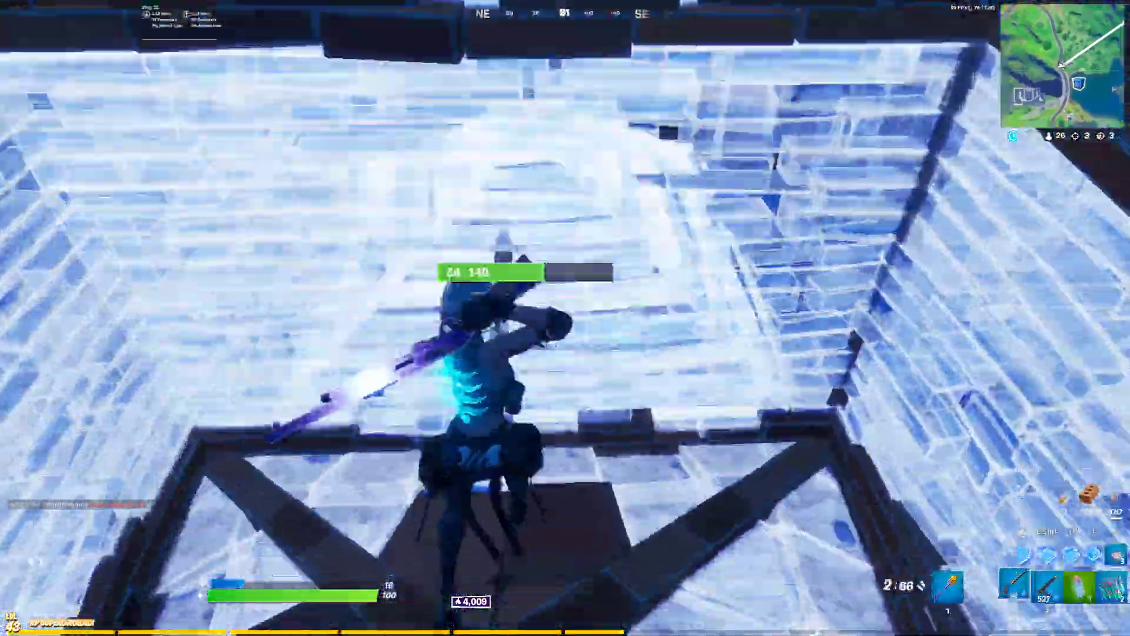
{"action": "left_click", "coordinate": [565, 317]}
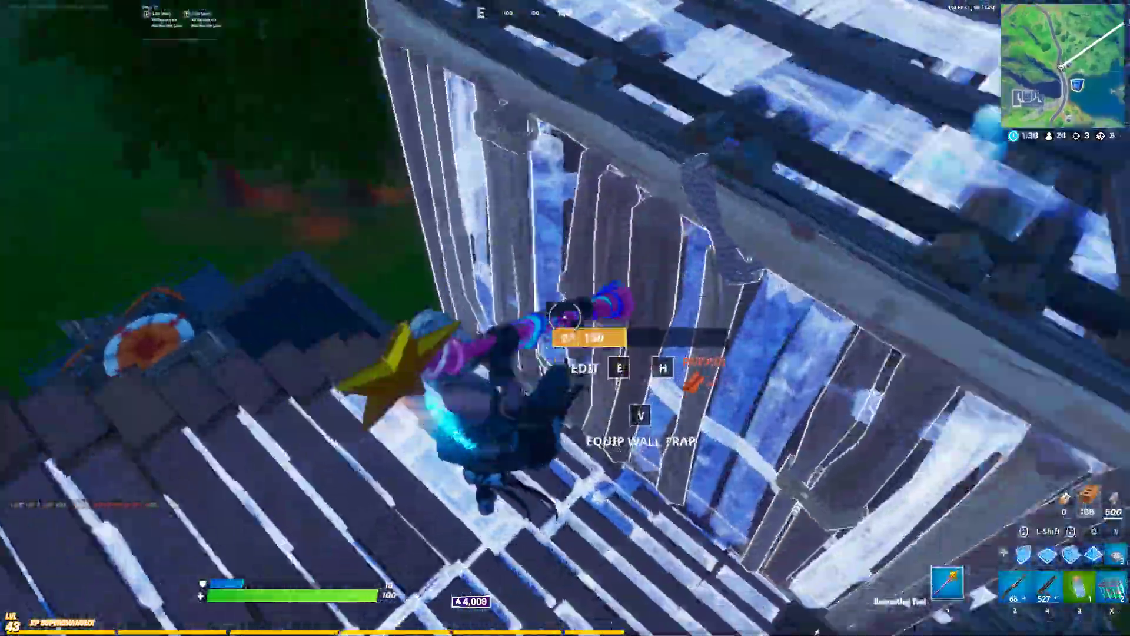
{"action": "key", "text": "1"}
{"action": "key", "text": "e"}
{"action": "left_click", "coordinate": [565, 318]}
{"action": "key", "text": "e"}
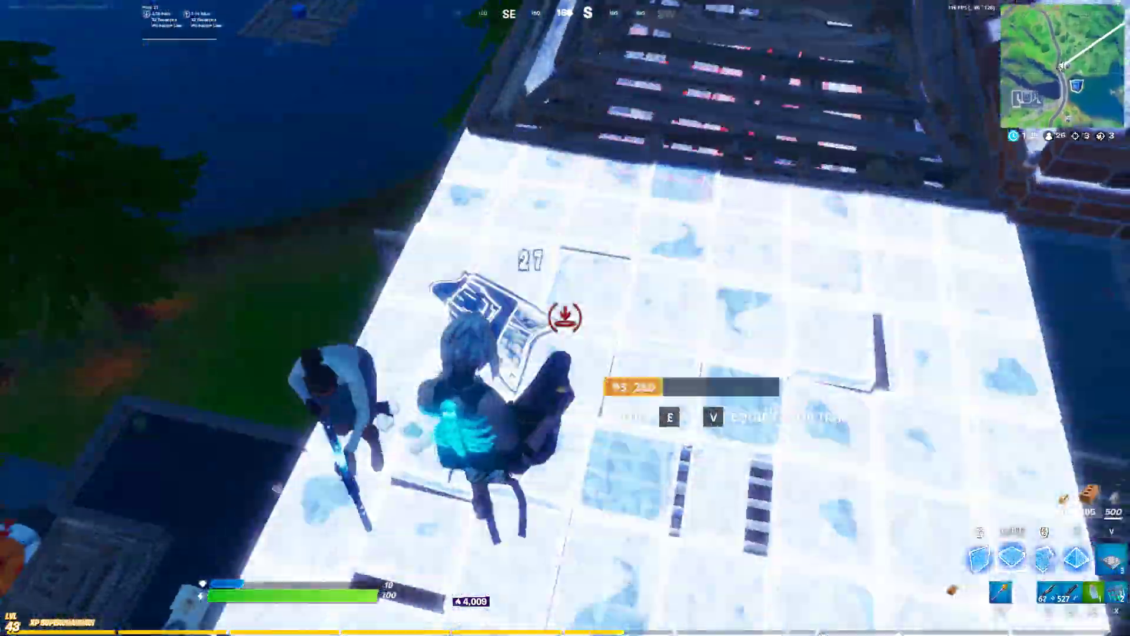